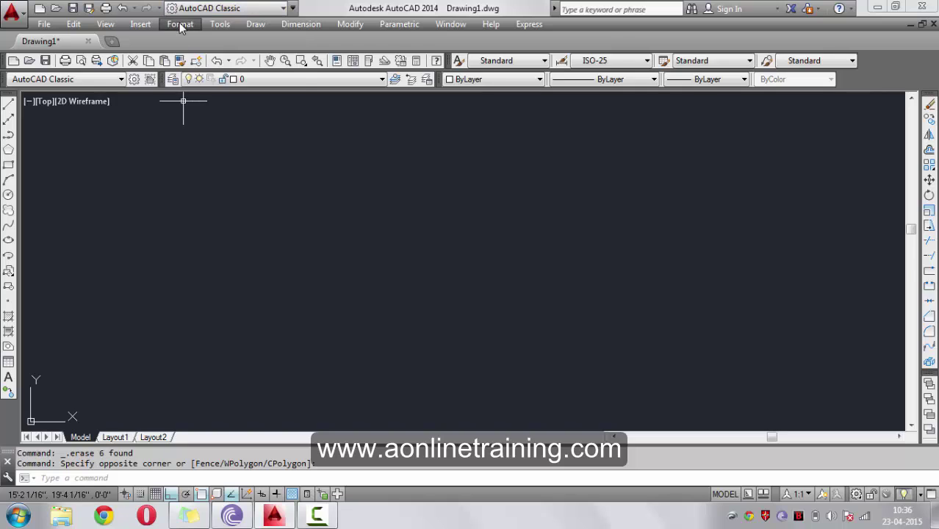
- Open Format > Units to check that the length type is Architectural
{"action": "left_click", "coordinate": [180, 25]}
{"action": "left_click", "coordinate": [212, 280]}
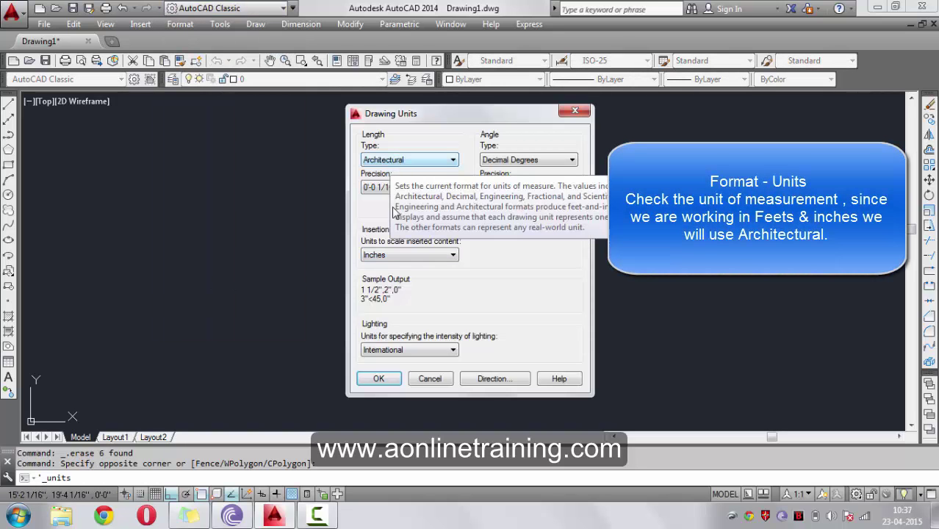
- Accept the Architectural units and draw a 10' horizontal line starting at lower left
{"action": "left_click", "coordinate": [379, 380]}
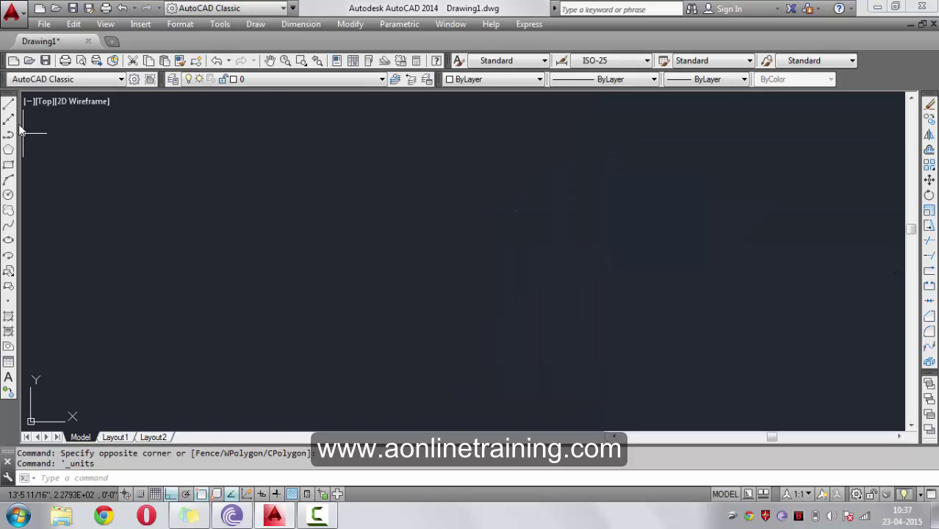
{"action": "left_click", "coordinate": [9, 106]}
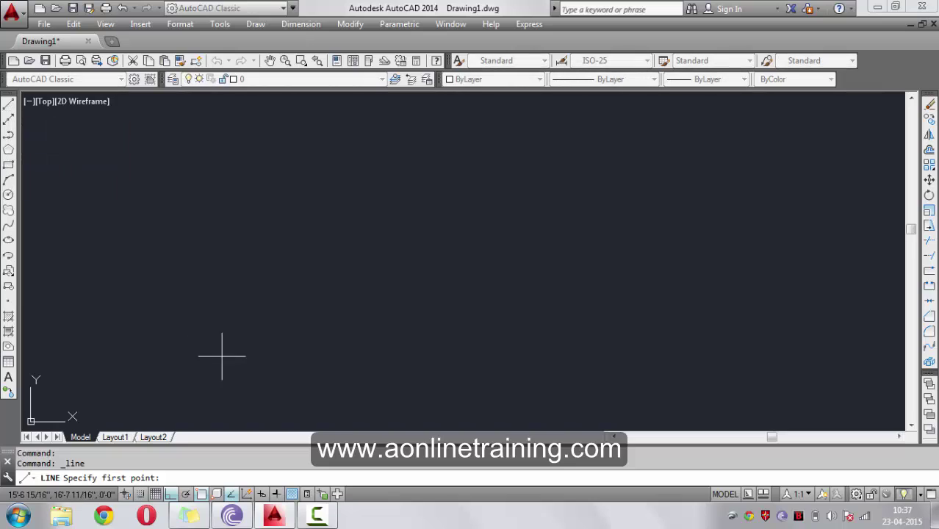
{"action": "left_click", "coordinate": [199, 376]}
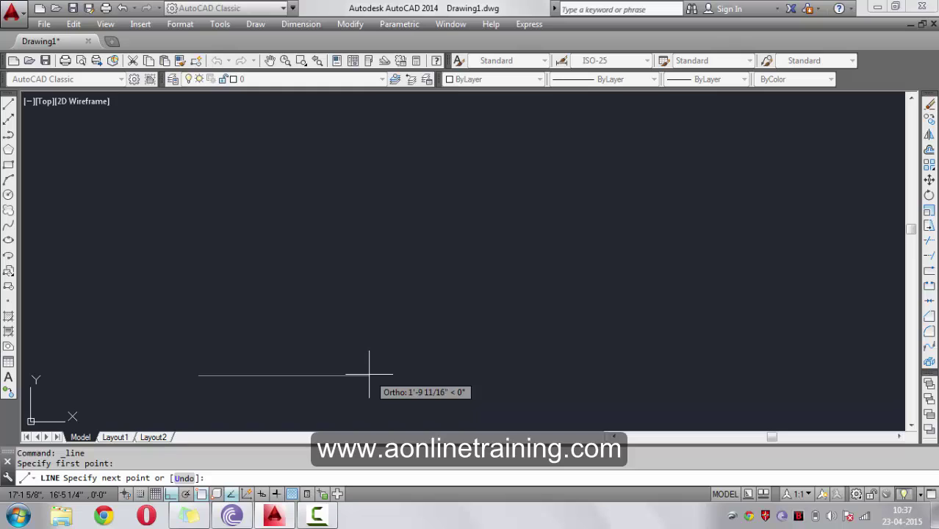
{"action": "type", "text": "0'"}
{"action": "key", "text": "Return"}
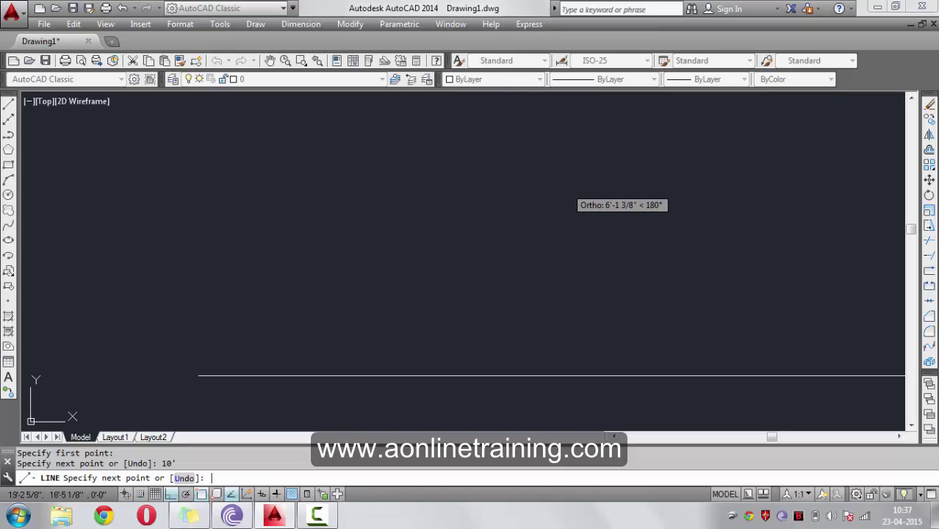
{"action": "key", "text": "Return"}
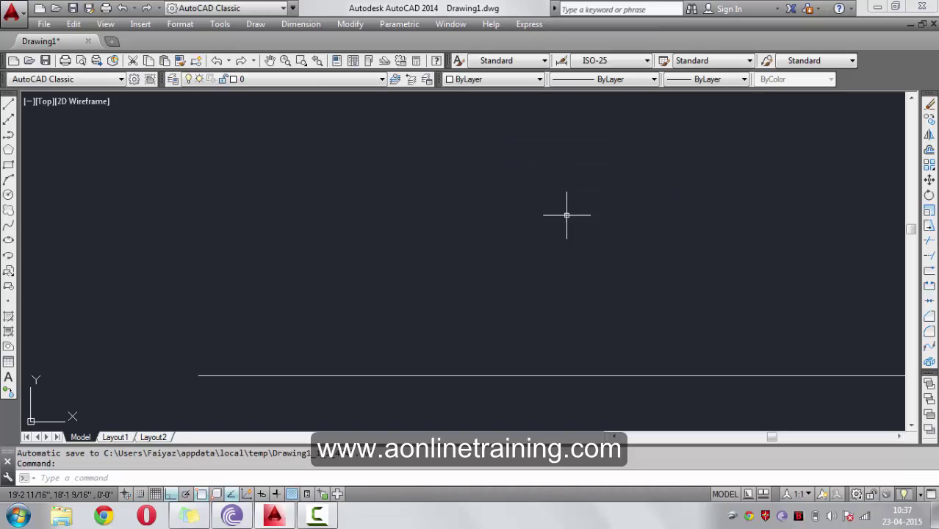
- Zoom extents, zoom out and pan so the 10' line sits centred in view
{"action": "middle_click", "coordinate": [496, 239]}
{"action": "middle_click", "coordinate": [497, 240]}
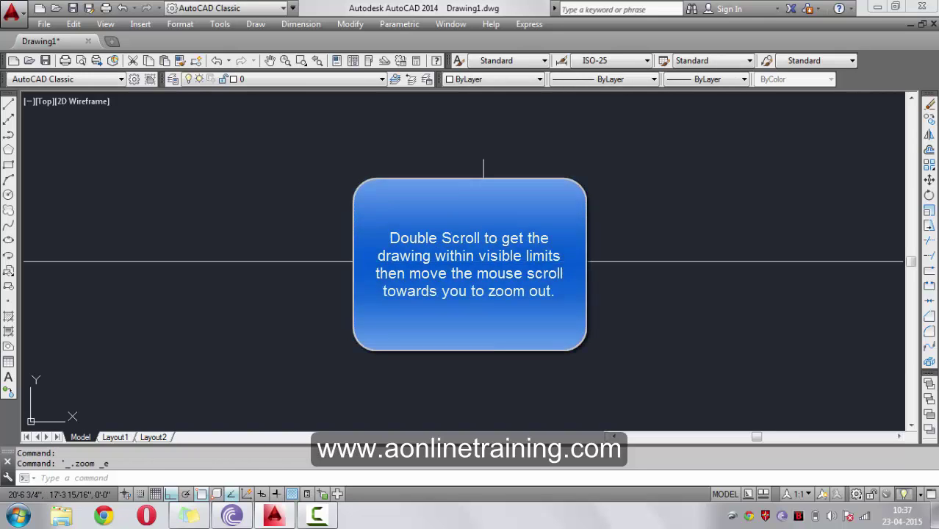
{"action": "scroll", "coordinate": [484, 182], "scroll_direction": "down", "scroll_amount": 2}
{"action": "scroll", "coordinate": [484, 175], "scroll_direction": "down", "scroll_amount": 1}
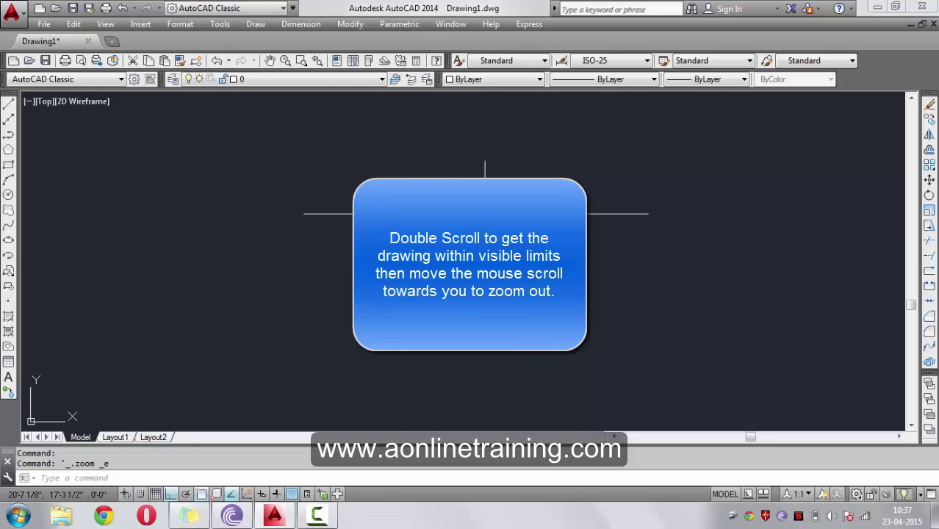
{"action": "middle_click_drag", "start_coordinate": [483, 174], "coordinate": [335, 317]}
{"action": "middle_click", "coordinate": [335, 317]}
{"action": "middle_click", "coordinate": [335, 318]}
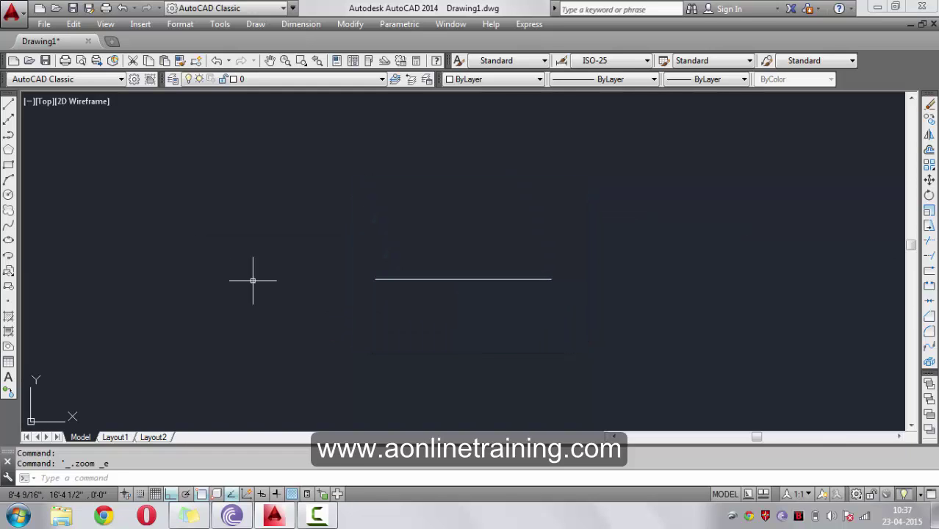
- From the first line's right end, draw connected 6', 2', 10' and 4' outline segments
{"action": "left_click", "coordinate": [9, 106]}
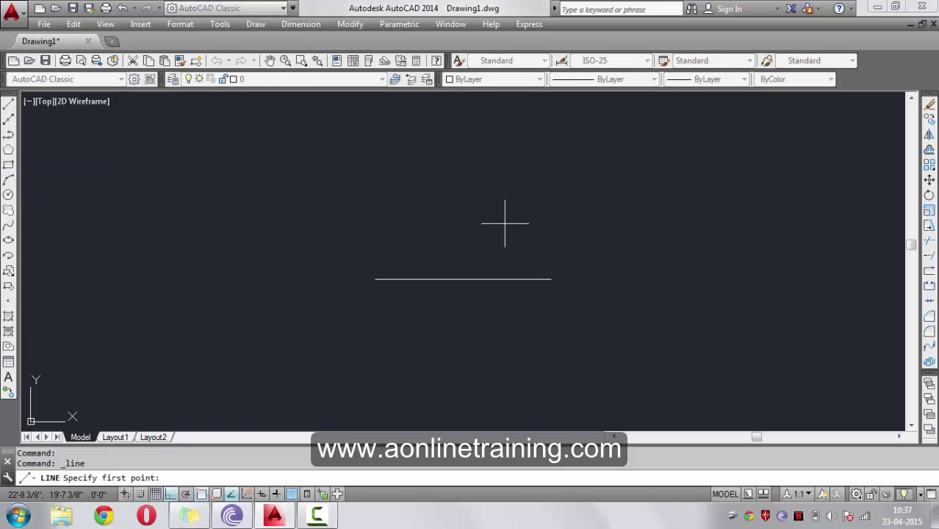
{"action": "left_click", "coordinate": [551, 279]}
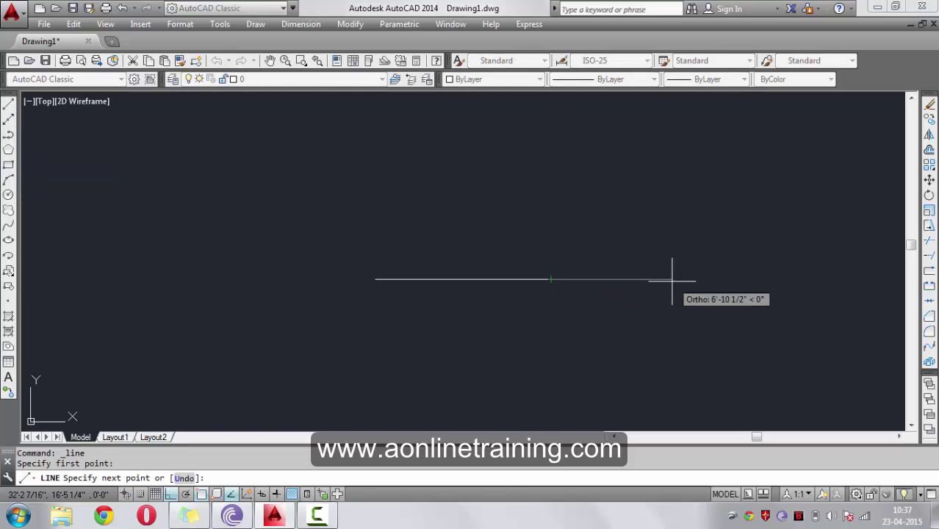
{"action": "type", "text": "6'"}
{"action": "key", "text": "Return"}
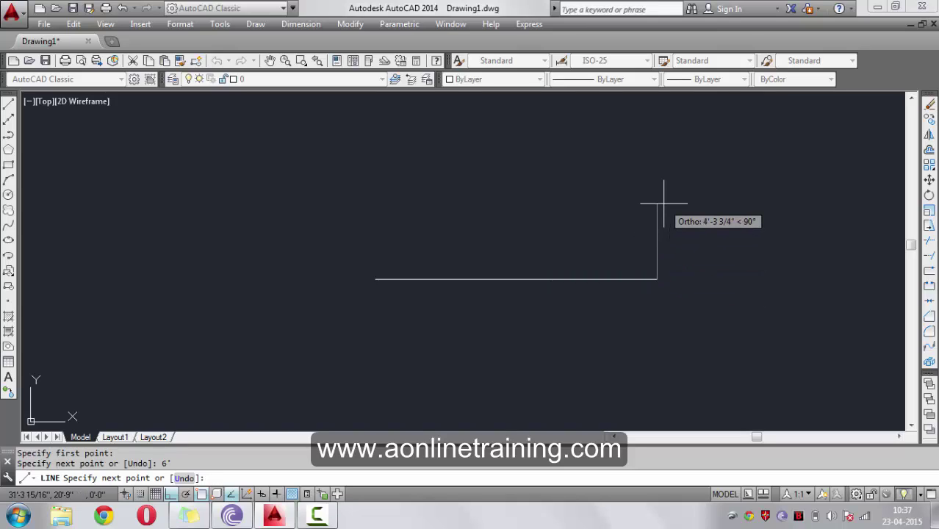
{"action": "type", "text": "2'"}
{"action": "key", "text": "Return"}
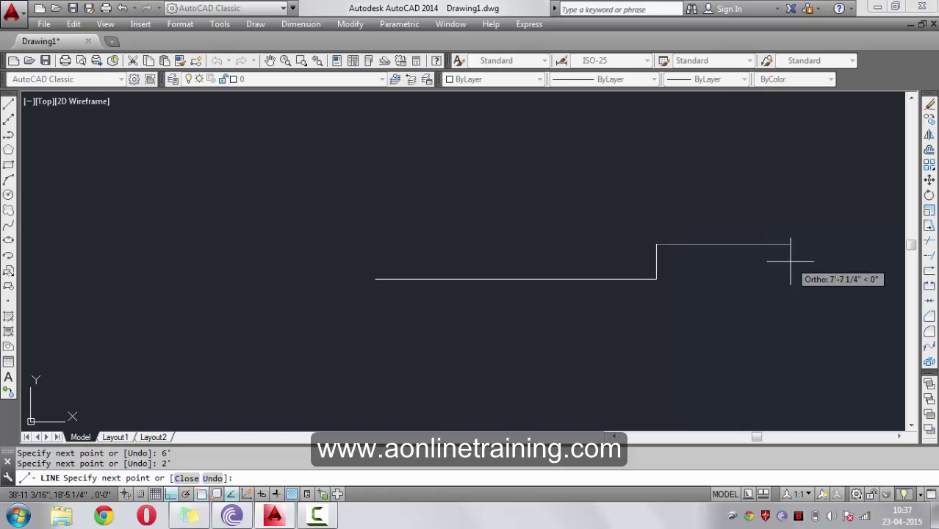
{"action": "type", "text": "10'"}
{"action": "key", "text": "Return"}
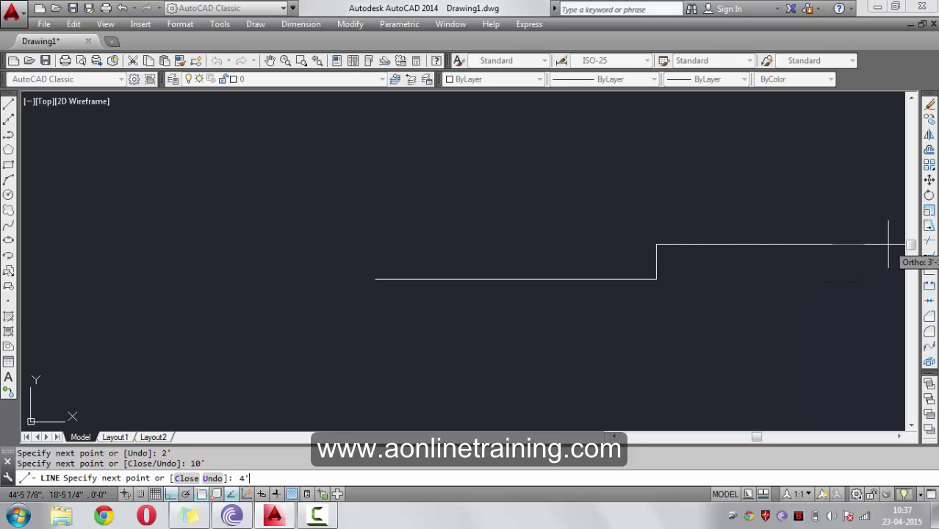
{"action": "type", "text": "4'"}
{"action": "key", "text": "Return"}
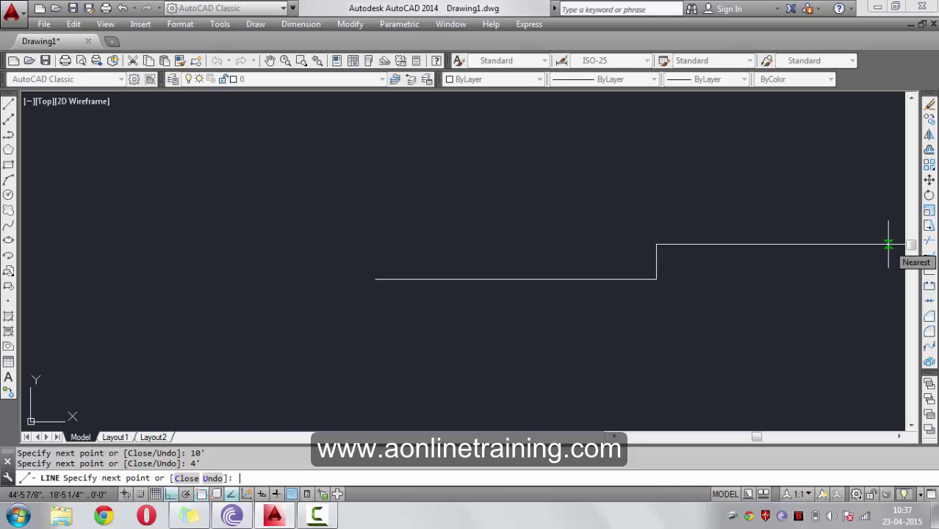
{"action": "key", "text": "Return"}
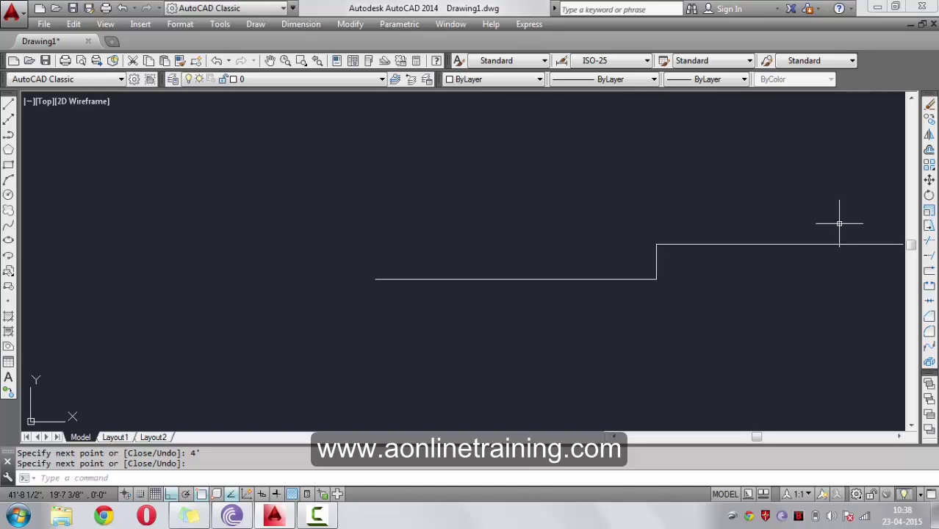
- Draw an 8' vertical wall up from the upper run's right end, then zoom to fit
{"action": "middle_click_drag", "start_coordinate": [844, 216], "coordinate": [759, 252]}
{"action": "middle_click_drag", "start_coordinate": [656, 300], "coordinate": [624, 275]}
{"action": "middle_click", "coordinate": [566, 262]}
{"action": "middle_click", "coordinate": [565, 261]}
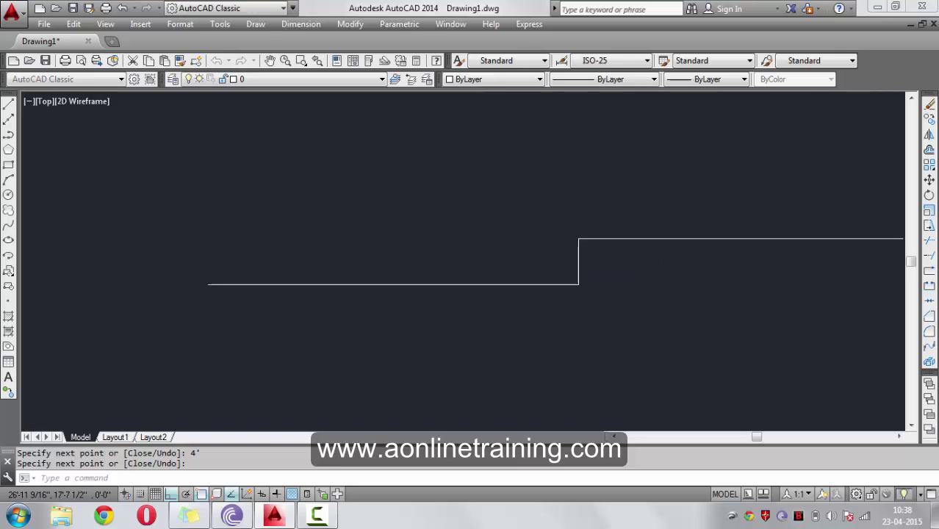
{"action": "middle_click_drag", "start_coordinate": [635, 231], "coordinate": [501, 408]}
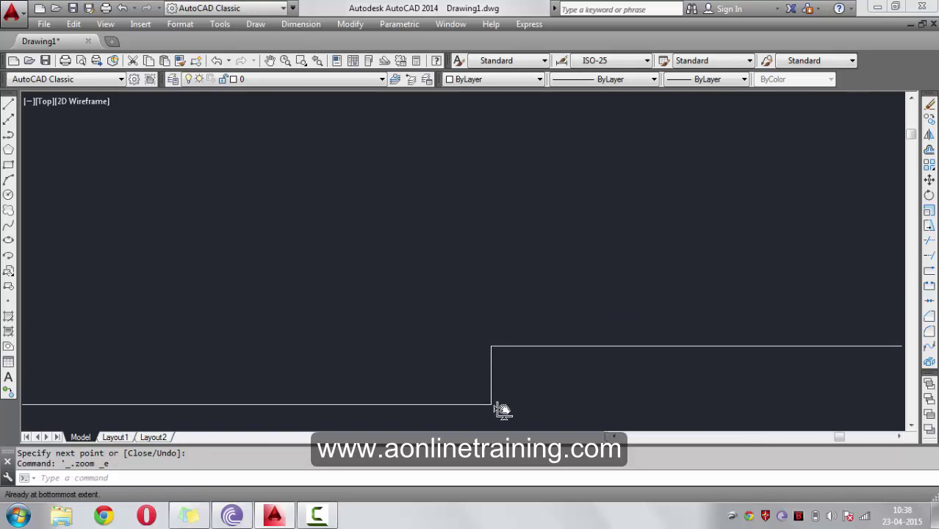
{"action": "middle_click", "coordinate": [603, 280]}
{"action": "middle_click", "coordinate": [603, 281]}
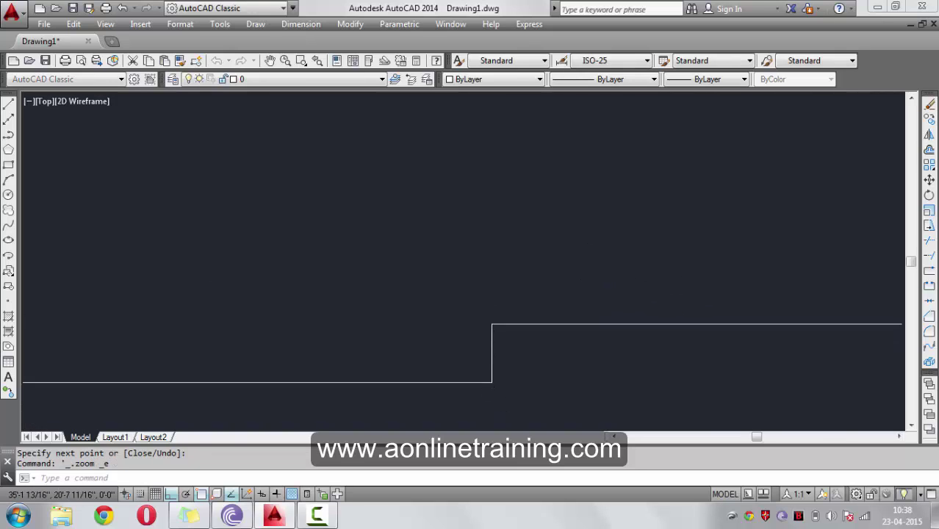
{"action": "key", "text": "l"}
{"action": "key", "text": "Return"}
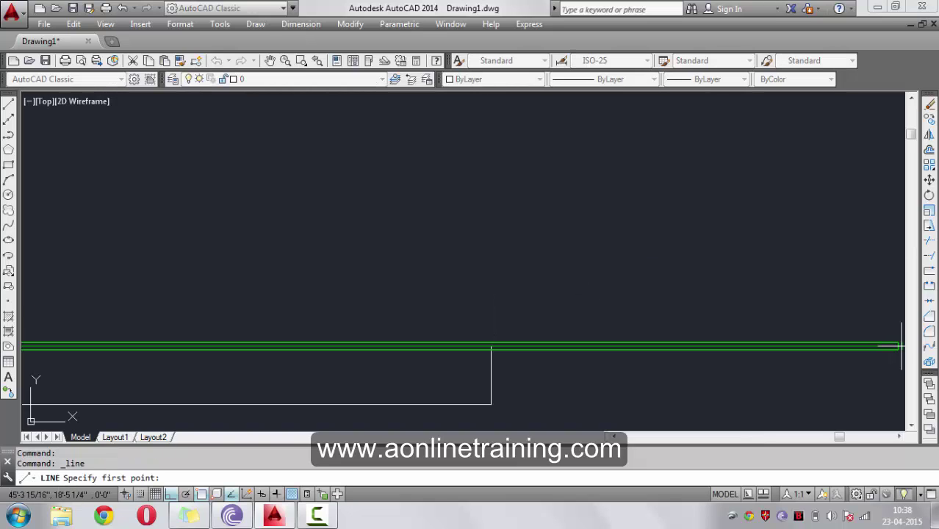
{"action": "left_click", "coordinate": [909, 336]}
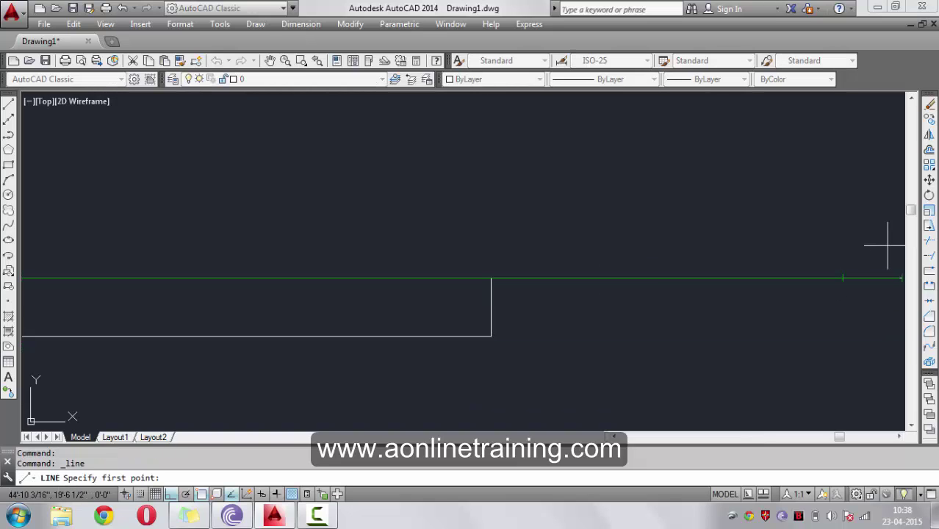
{"action": "left_click", "coordinate": [900, 278]}
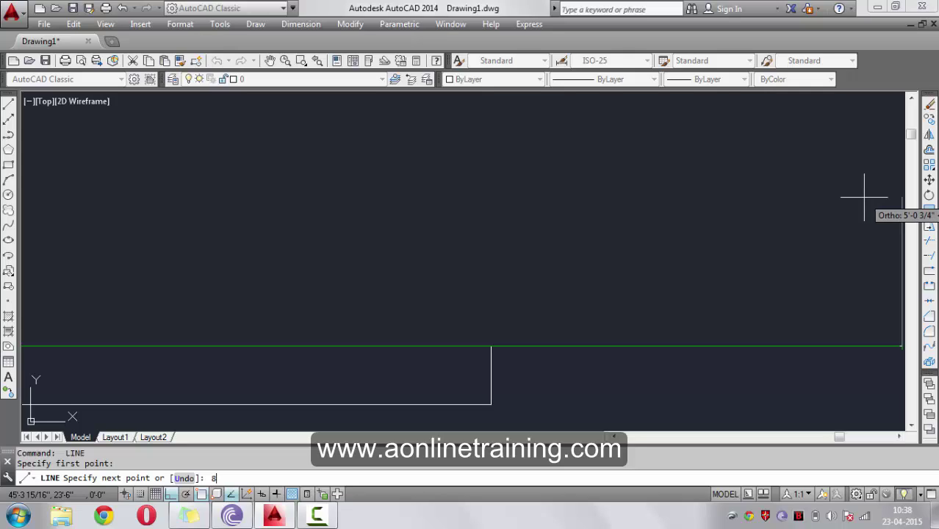
{"action": "type", "text": "8'"}
{"action": "key", "text": "Return"}
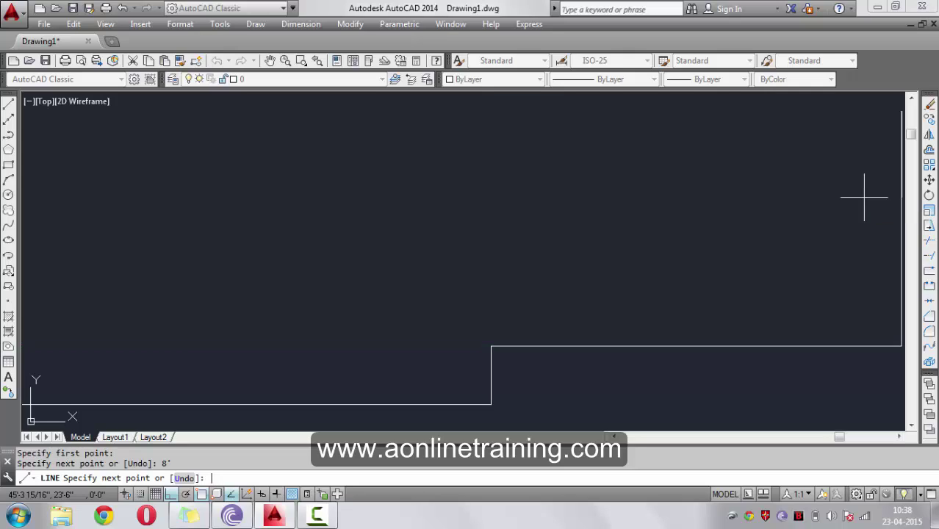
{"action": "key", "text": "Return"}
{"action": "middle_click", "coordinate": [725, 193]}
{"action": "middle_click", "coordinate": [725, 194]}
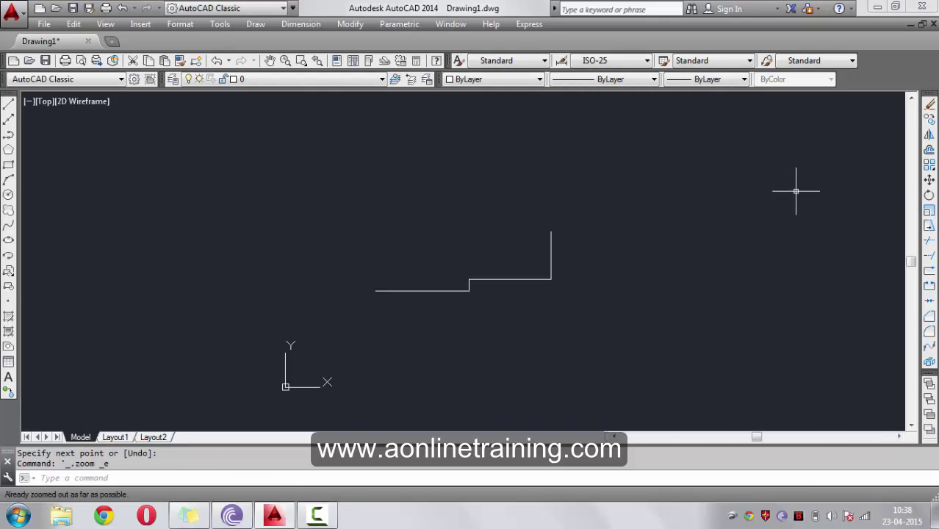
- Start a wall run at the 8' wall's top with 2', 9' and 2' segments
{"action": "scroll", "coordinate": [455, 253], "scroll_direction": "up", "scroll_amount": 2}
{"action": "left_click", "coordinate": [8, 105]}
{"action": "left_click", "coordinate": [601, 217]}
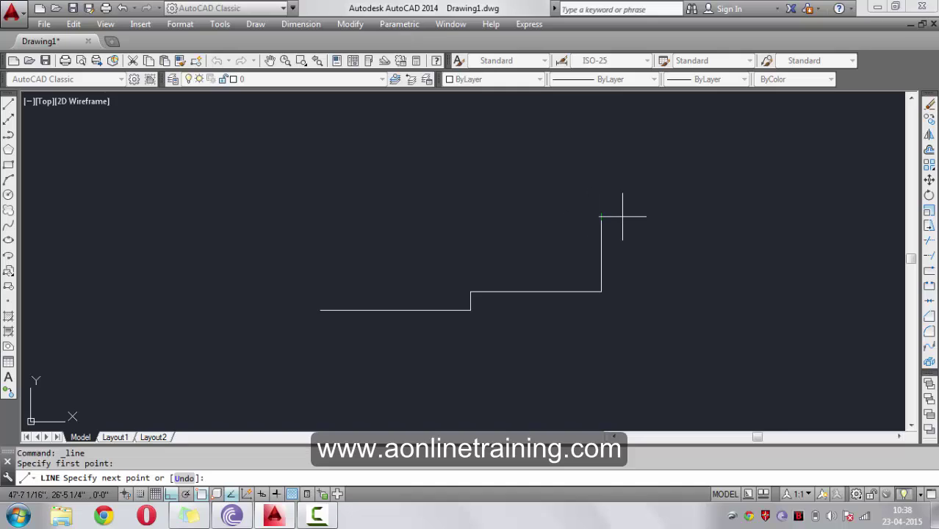
{"action": "type", "text": "2'"}
{"action": "key", "text": "Return"}
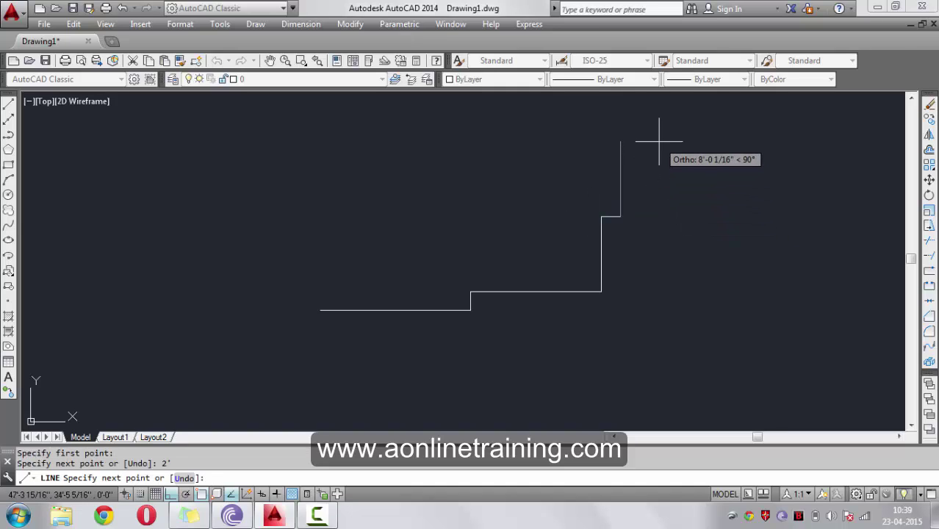
{"action": "type", "text": "9'"}
{"action": "key", "text": "Return"}
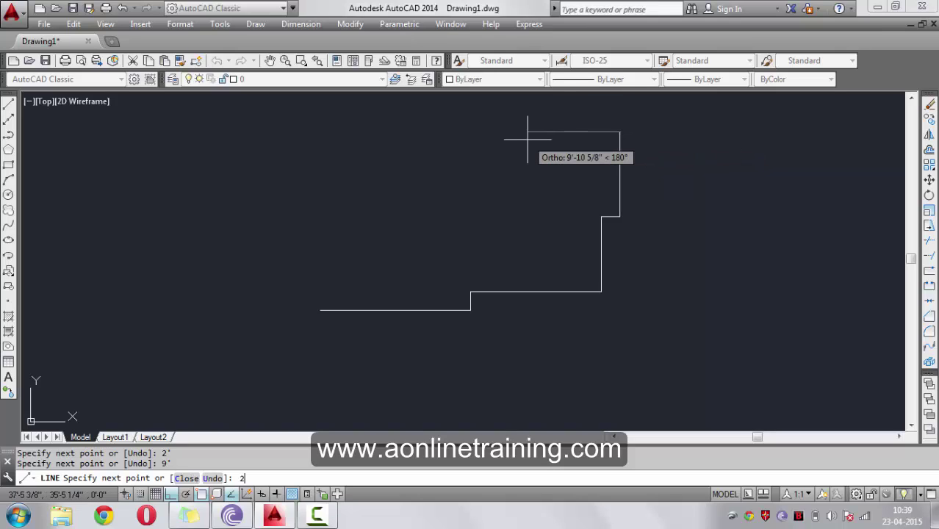
{"action": "type", "text": "2'"}
{"action": "key", "text": "Return"}
{"action": "middle_click_drag", "start_coordinate": [519, 169], "coordinate": [509, 268]}
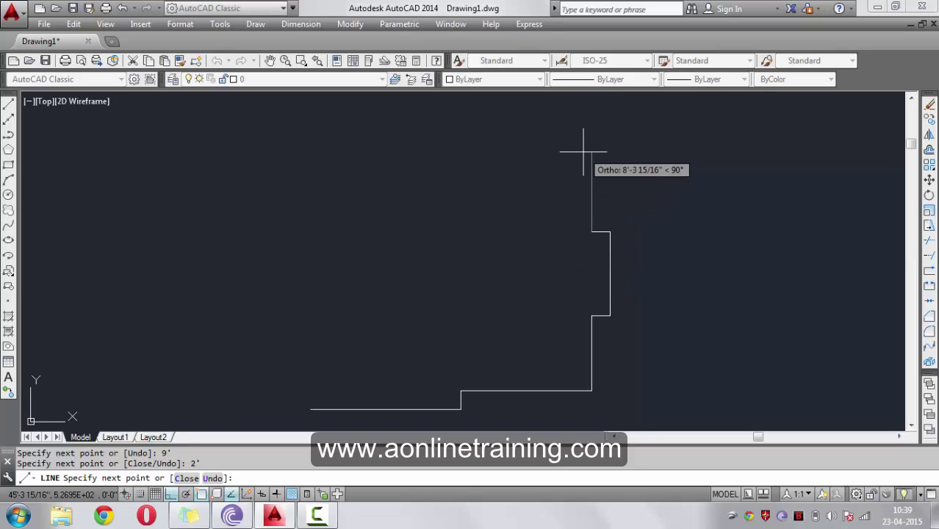
- Continue up and across the top with 8', 10', 5', 10' and 12' walls
{"action": "type", "text": "8'"}
{"action": "key", "text": "Return"}
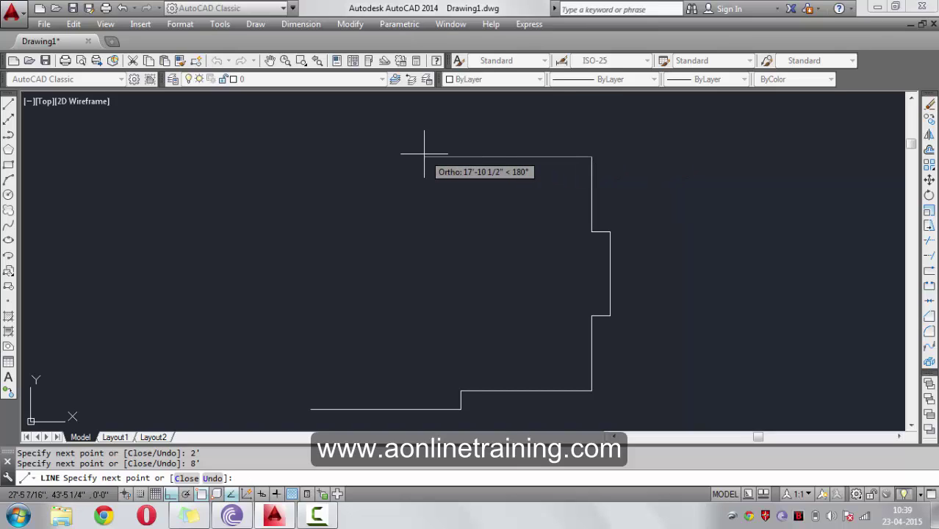
{"action": "type", "text": "10'"}
{"action": "key", "text": "Return"}
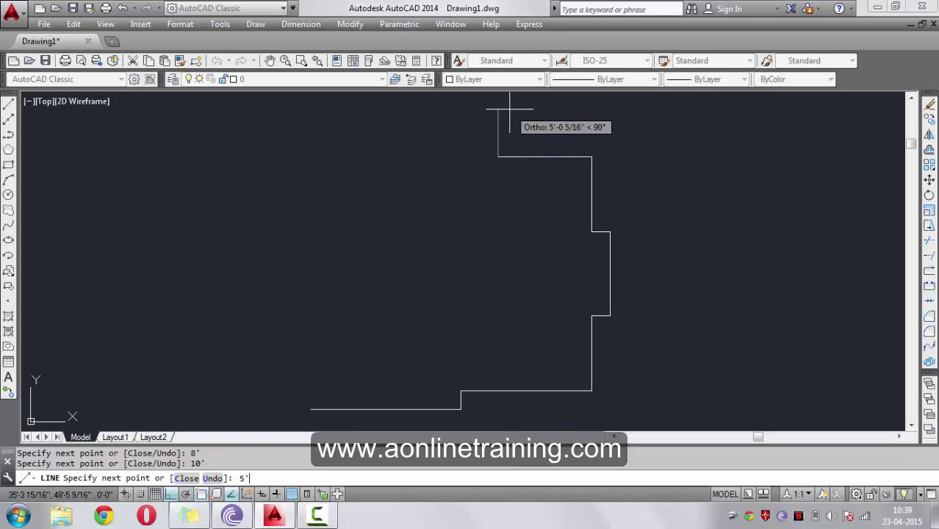
{"action": "key", "text": "Return"}
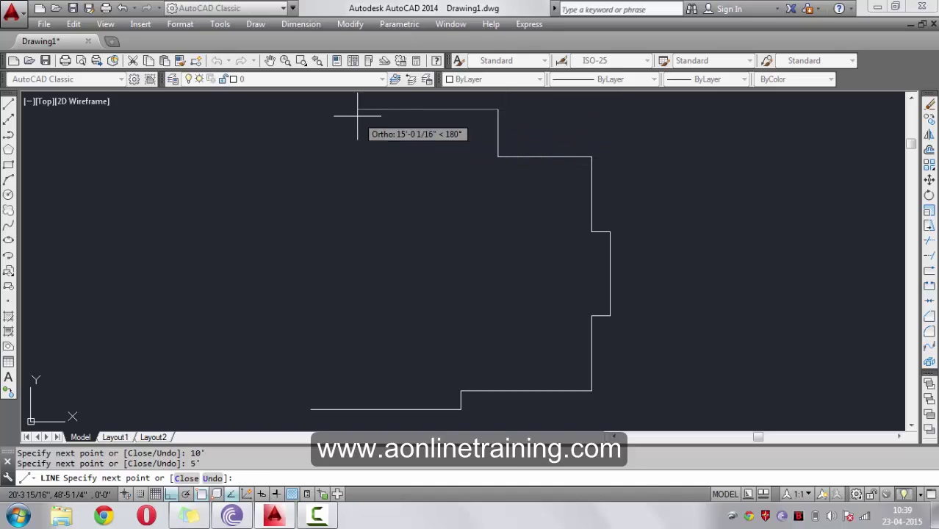
{"action": "type", "text": "10'"}
{"action": "key", "text": "Return"}
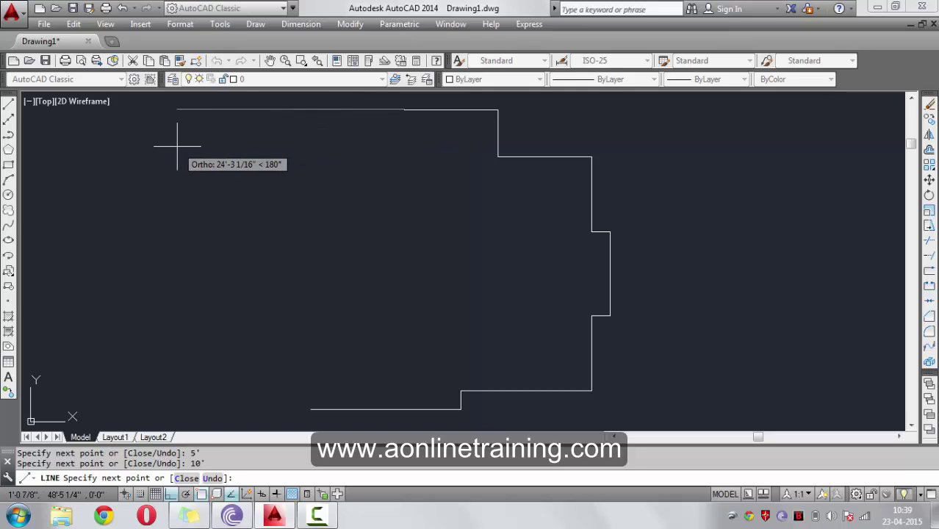
{"action": "type", "text": "12'"}
{"action": "key", "text": "Return"}
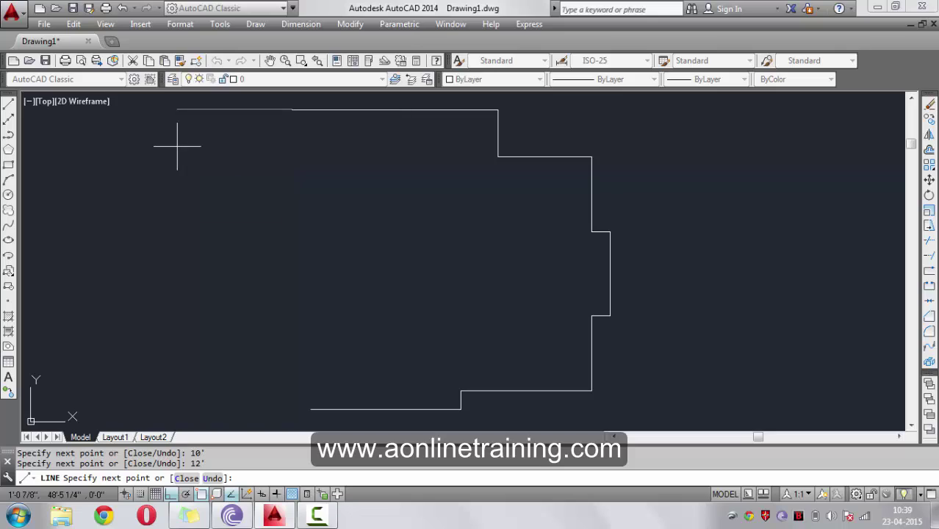
- Undo a mistaken 4' segment, replace it with a 5' drop, then add a 4' wall
{"action": "type", "text": "4'"}
{"action": "key", "text": "Return"}
{"action": "type", "text": "5'"}
{"action": "key", "text": "ctrl+z"}
{"action": "key", "text": "ctrl+z"}
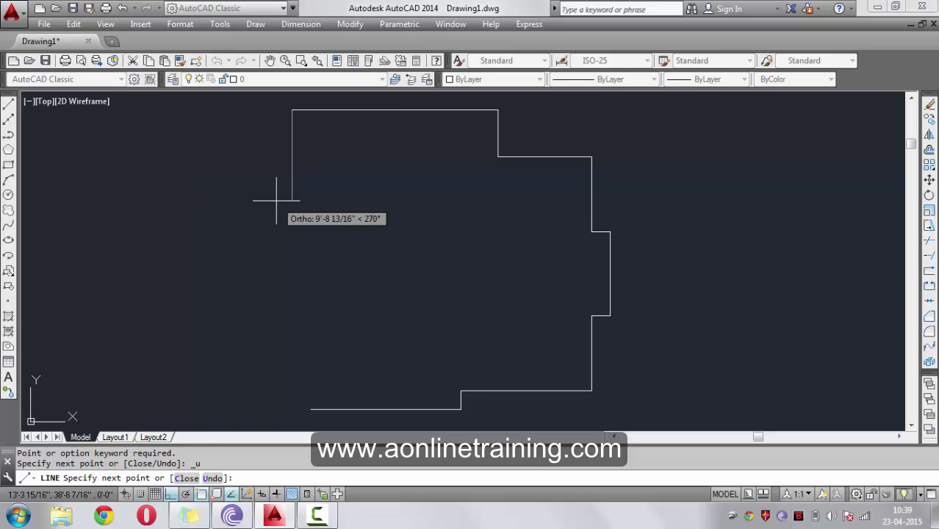
{"action": "key", "text": "Return"}
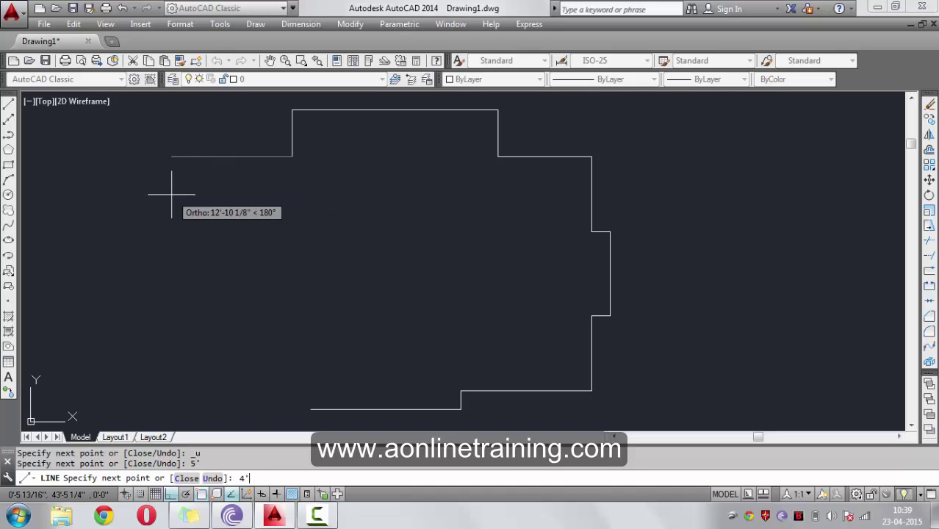
{"action": "key", "text": "Return"}
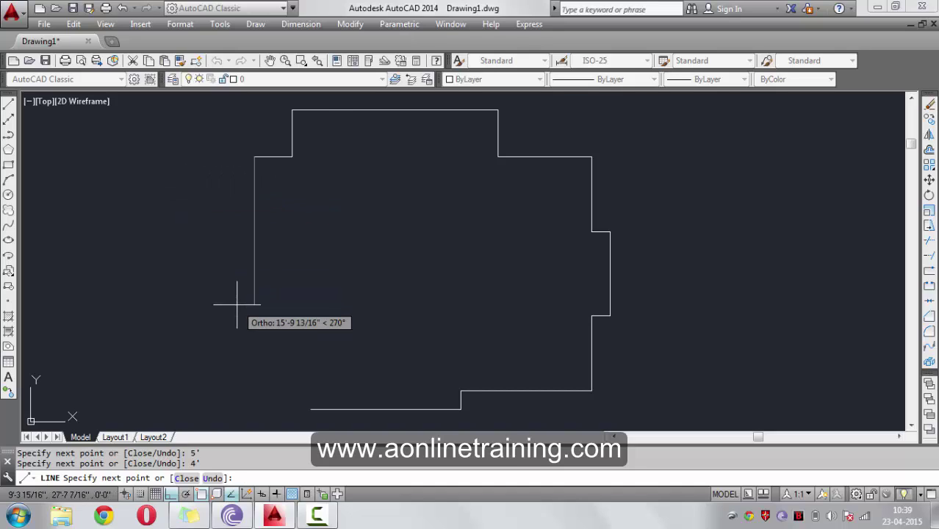
- Finish down the left side with 6', 11', 6', 8' and a closing 2' segment
{"action": "type", "text": "6"}
{"action": "key", "text": "Return"}
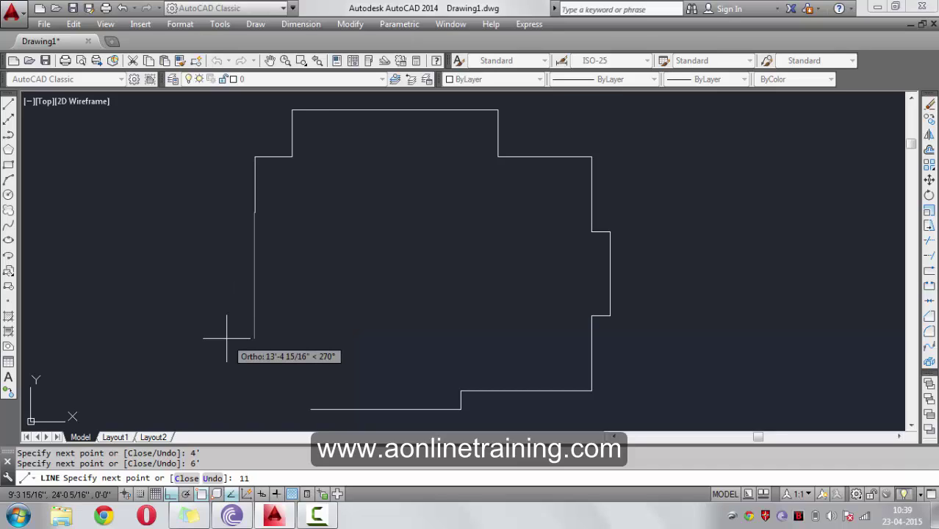
{"action": "key", "text": "Return"}
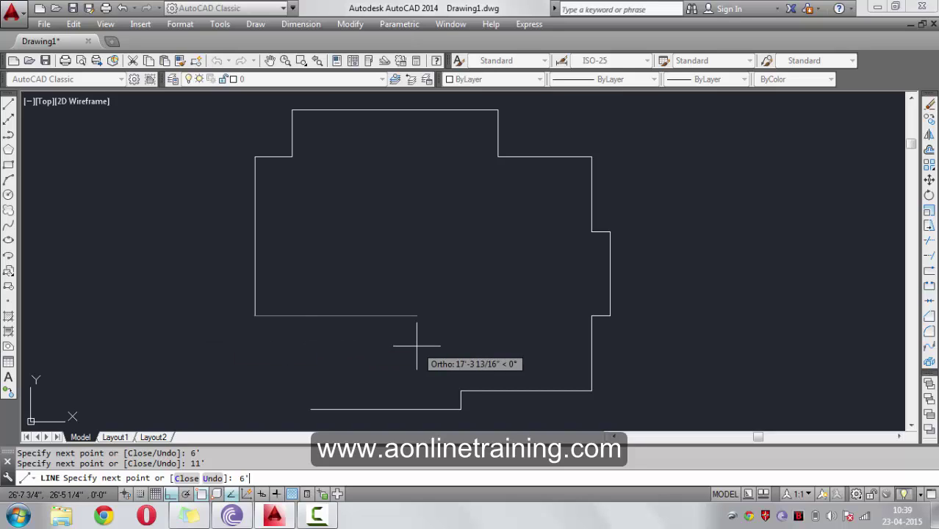
{"action": "type", "text": "6'"}
{"action": "key", "text": "Return"}
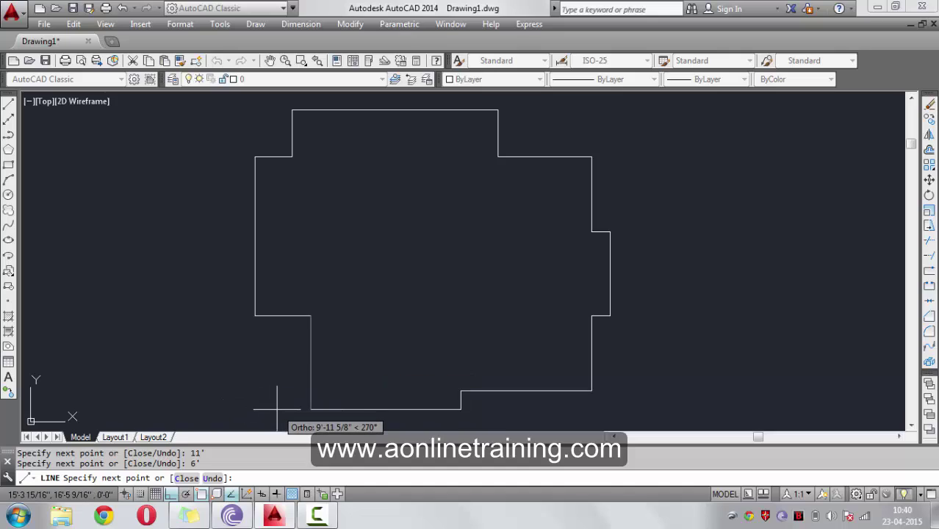
{"action": "key", "text": "Return"}
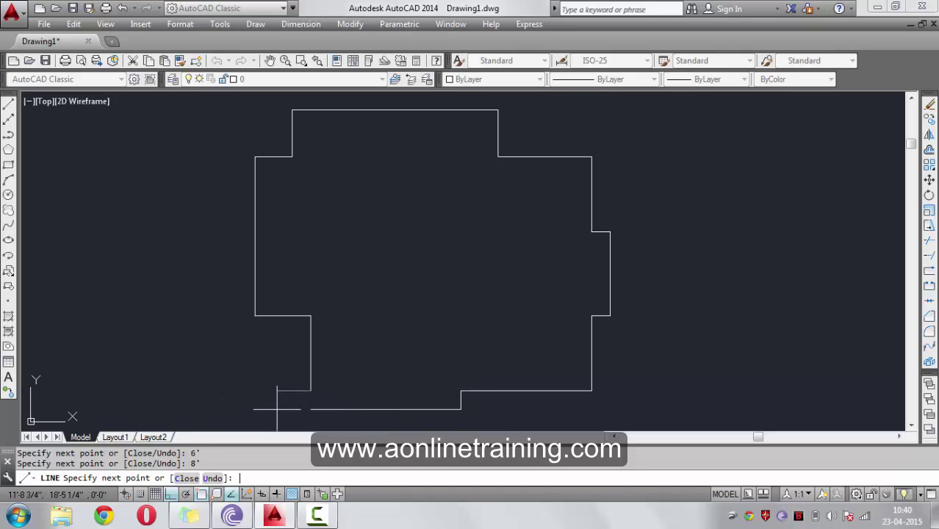
{"action": "type", "text": "2'"}
{"action": "key", "text": "Return"}
{"action": "key", "text": "Return"}
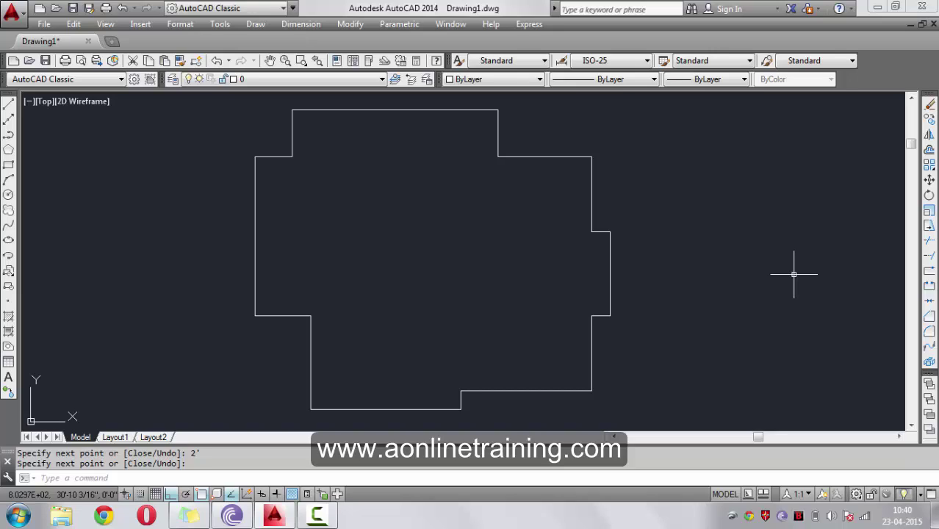
- Draw a horizontal dividing line from the left inner corner across to the right wall
{"action": "left_click", "coordinate": [11, 107]}
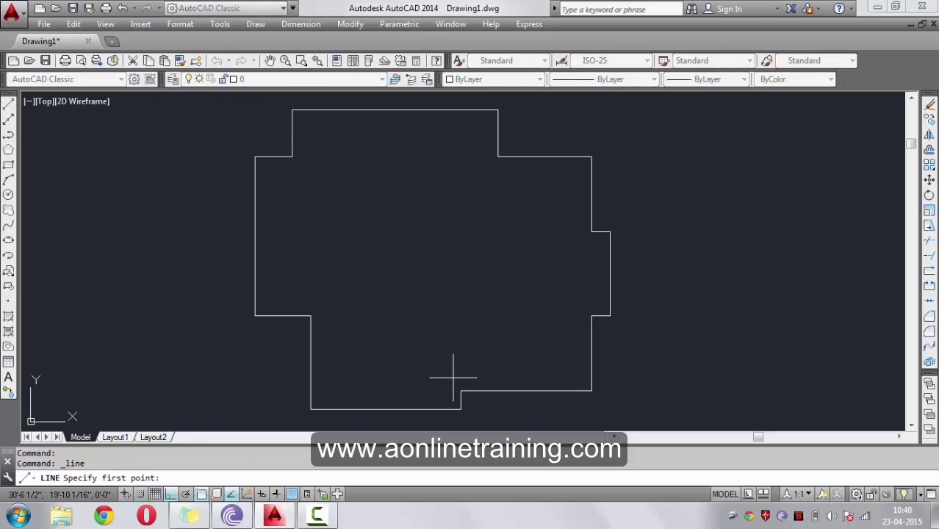
{"action": "left_click", "coordinate": [311, 316]}
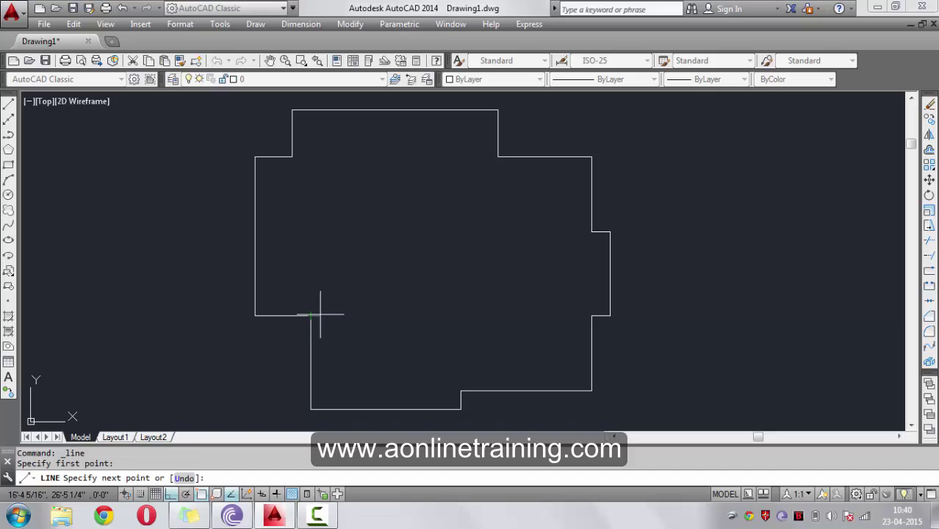
{"action": "left_click", "coordinate": [591, 316]}
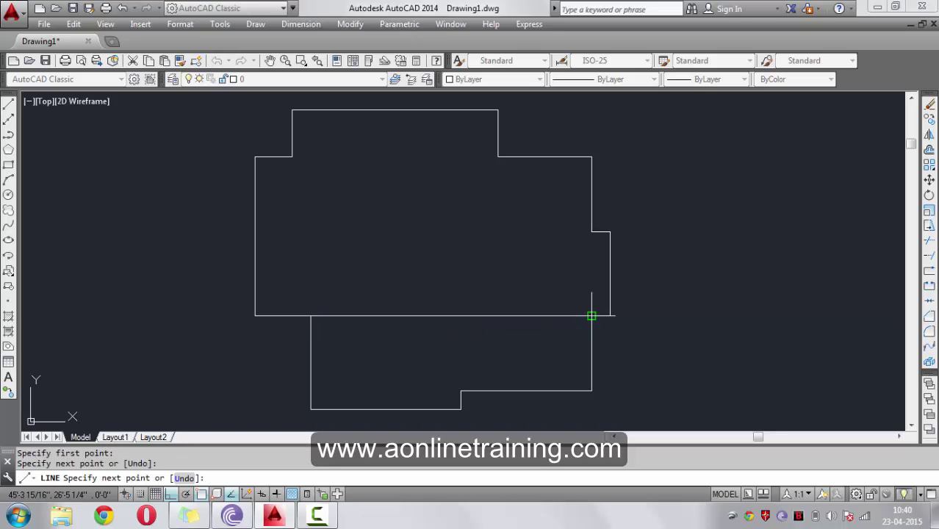
{"action": "key", "text": "Return"}
{"action": "key", "text": "Return"}
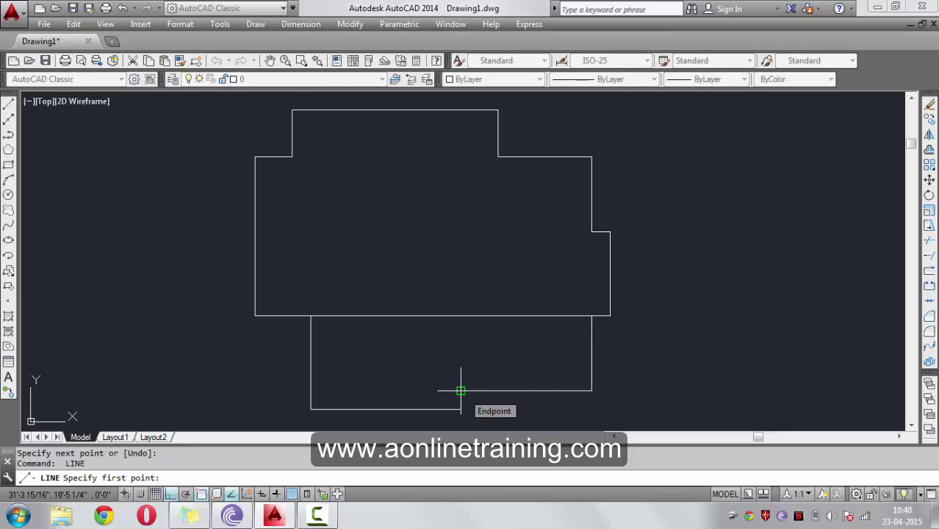
- Add a vertical divider from the lower block's bottom corner up to the main outline's edge
{"action": "left_click", "coordinate": [461, 391]}
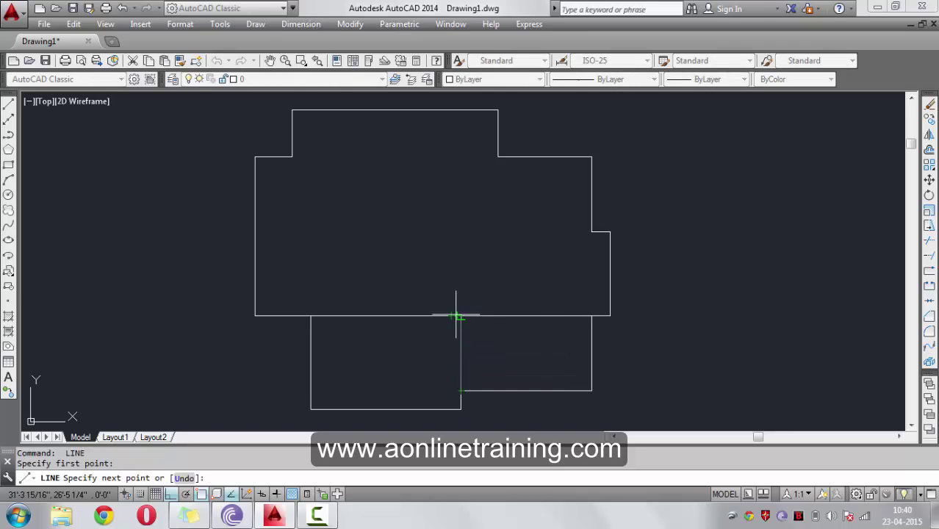
{"action": "left_click", "coordinate": [460, 316]}
{"action": "key", "text": "Return"}
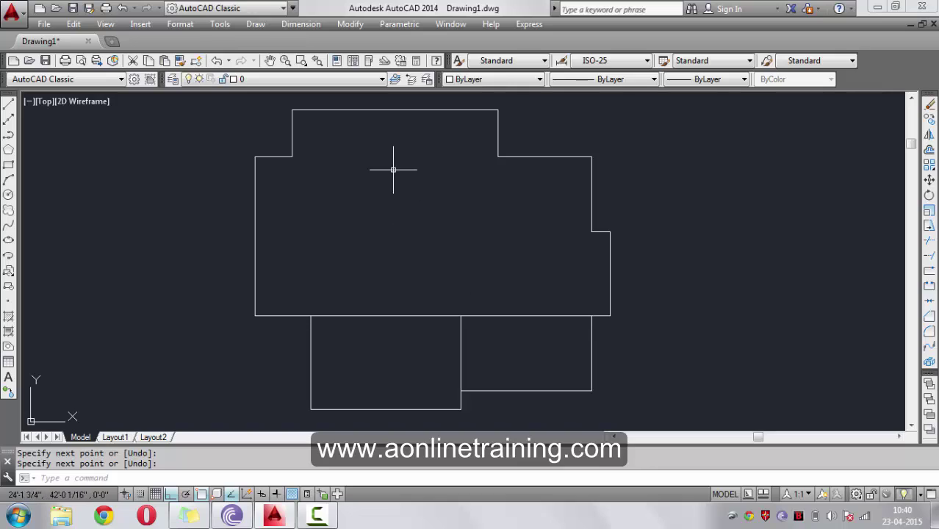
{"action": "key", "text": "Return"}
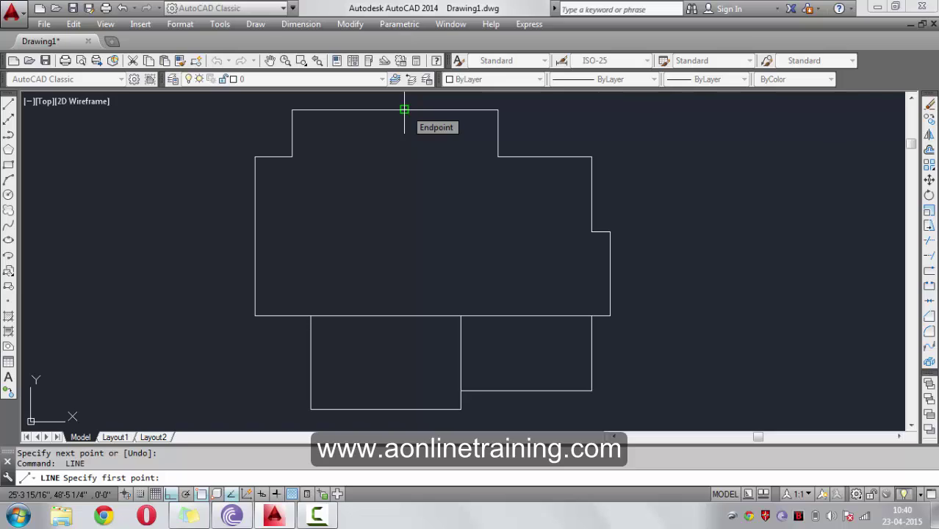
- Draw the central wall from the outline's top edge down to its bottom edge
{"action": "left_click", "coordinate": [404, 109]}
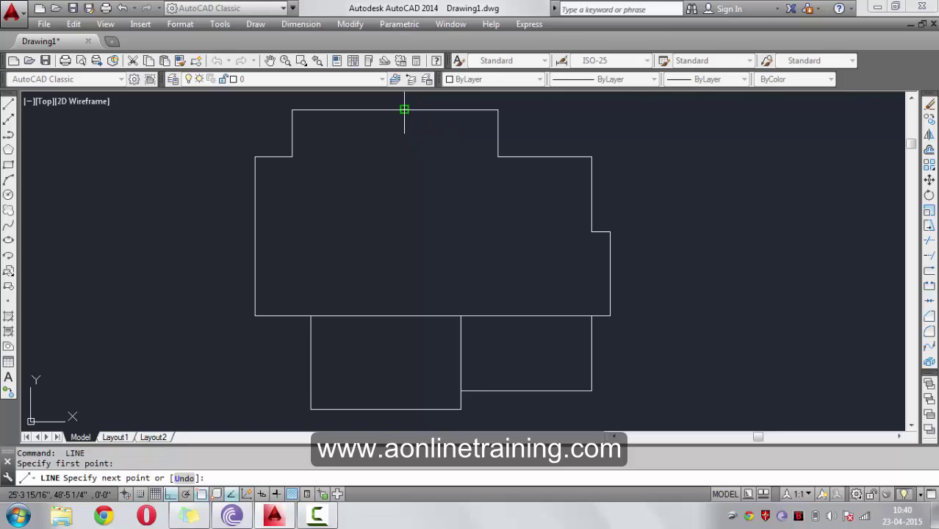
{"action": "left_click", "coordinate": [404, 316]}
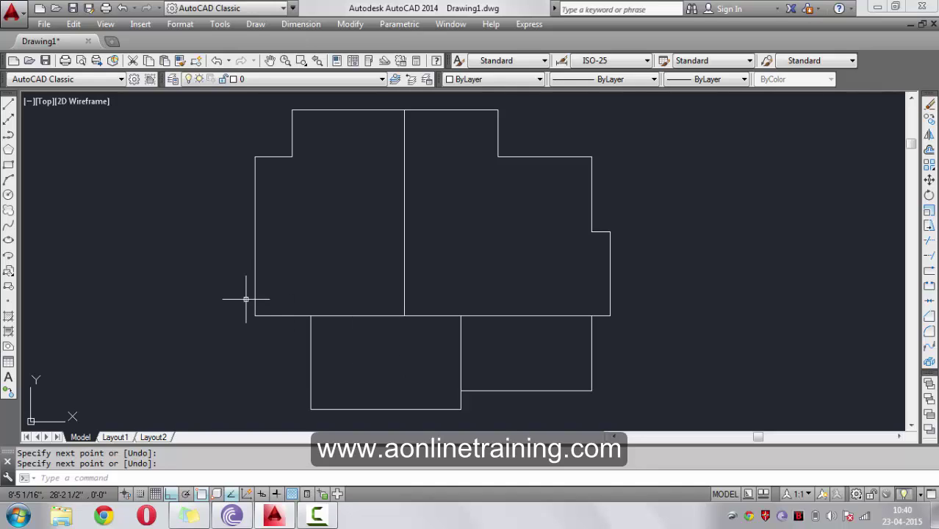
{"action": "key", "text": "Return"}
{"action": "key", "text": "Return"}
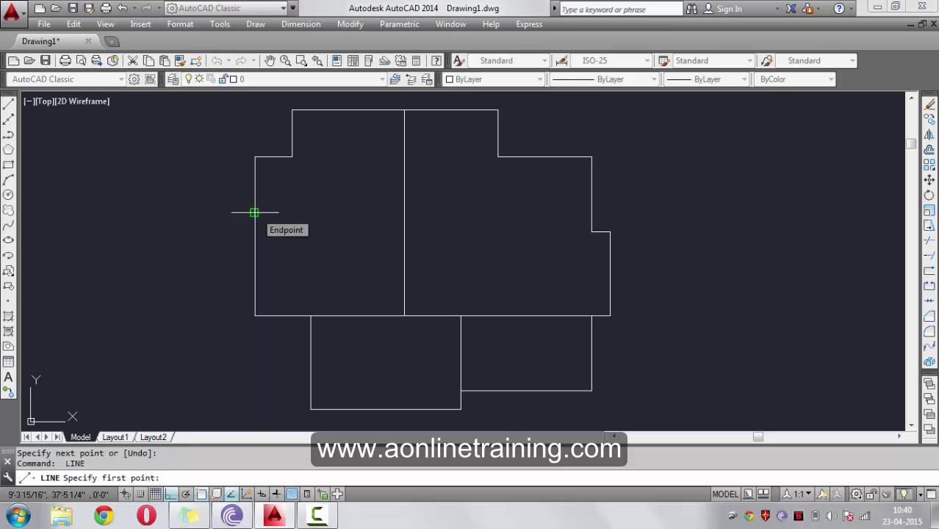
- Split the left half with a horizontal partition and a short wall down from the upper-left corner
{"action": "left_click", "coordinate": [255, 212]}
{"action": "left_click", "coordinate": [404, 212]}
{"action": "key", "text": "Return"}
{"action": "key", "text": "Return"}
{"action": "left_click", "coordinate": [291, 156]}
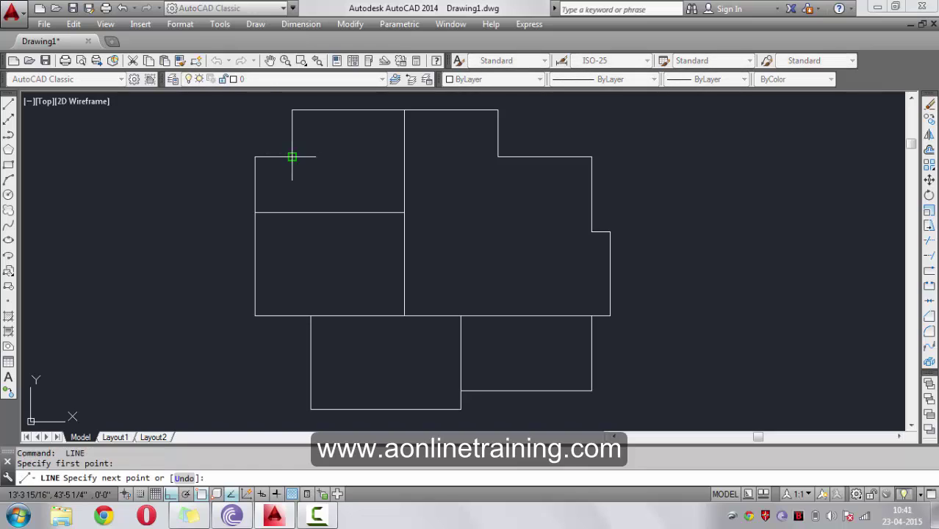
{"action": "left_click", "coordinate": [291, 212]}
{"action": "key", "text": "Return"}
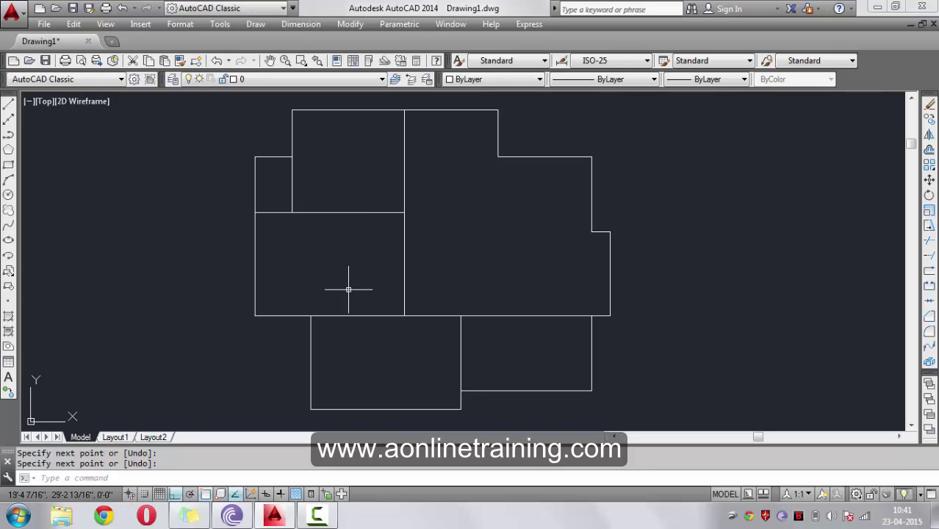
- Draw a horizontal wall from the upper-right corner to the central wall, plus a vertical wall down to the bottom edge
{"action": "key", "text": "Return"}
{"action": "left_click", "coordinate": [497, 156]}
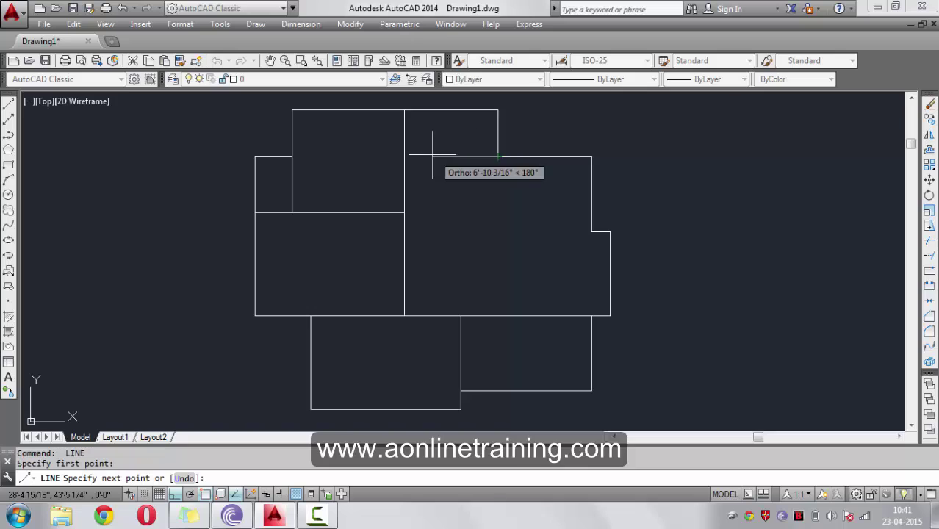
{"action": "left_click", "coordinate": [403, 156]}
{"action": "key", "text": "Return"}
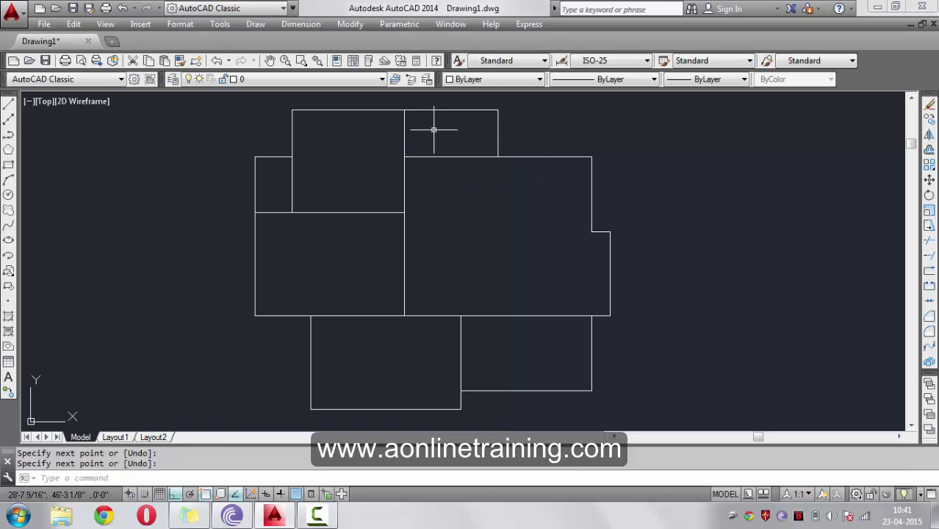
{"action": "key", "text": "Return"}
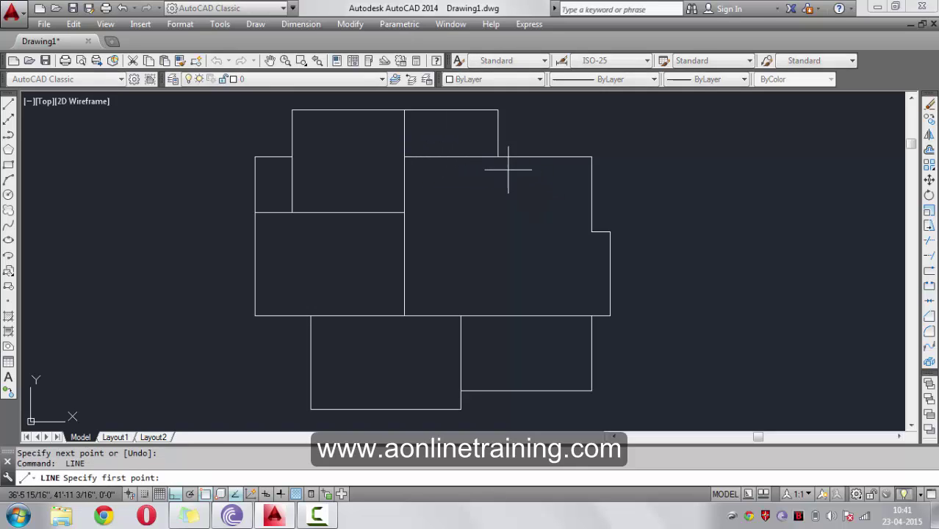
{"action": "left_click", "coordinate": [497, 157]}
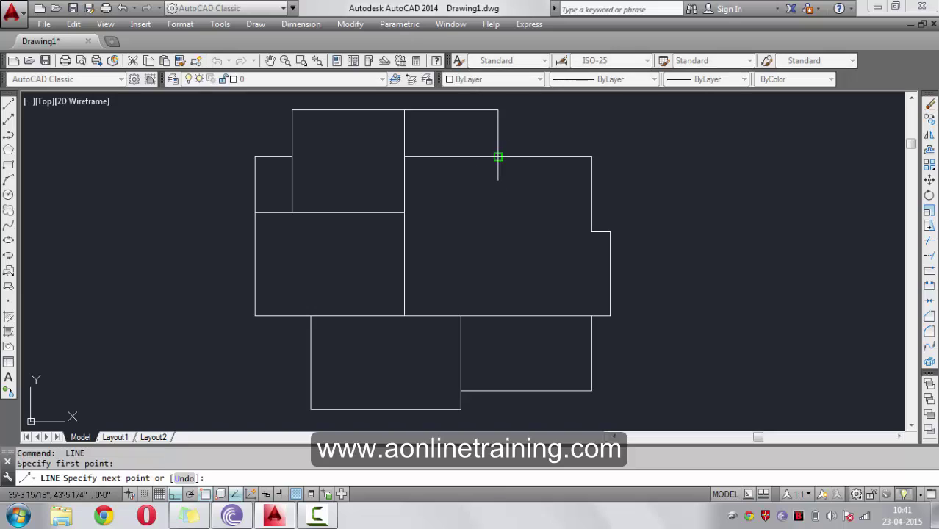
{"action": "left_click", "coordinate": [497, 315]}
{"action": "key", "text": "Return"}
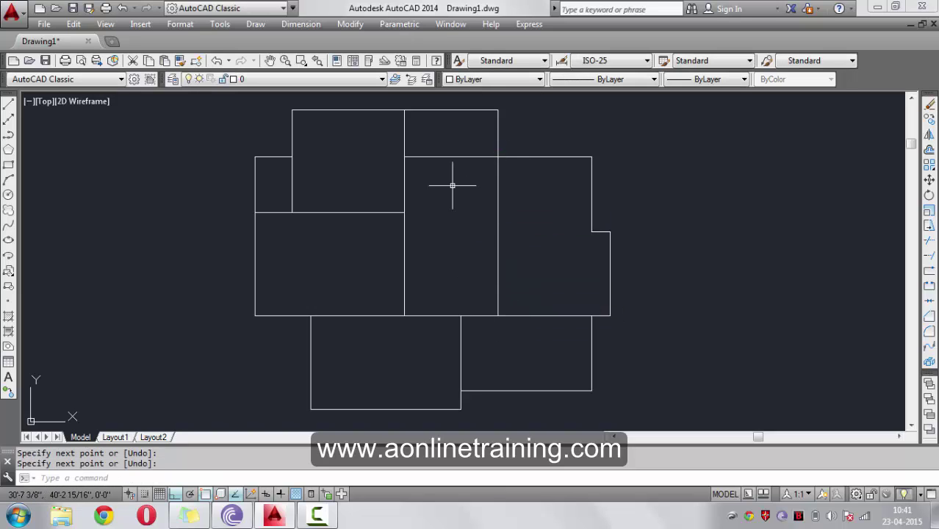
- Add a partition from the right wall's notch corner to the new vertical wall
{"action": "key", "text": "Return"}
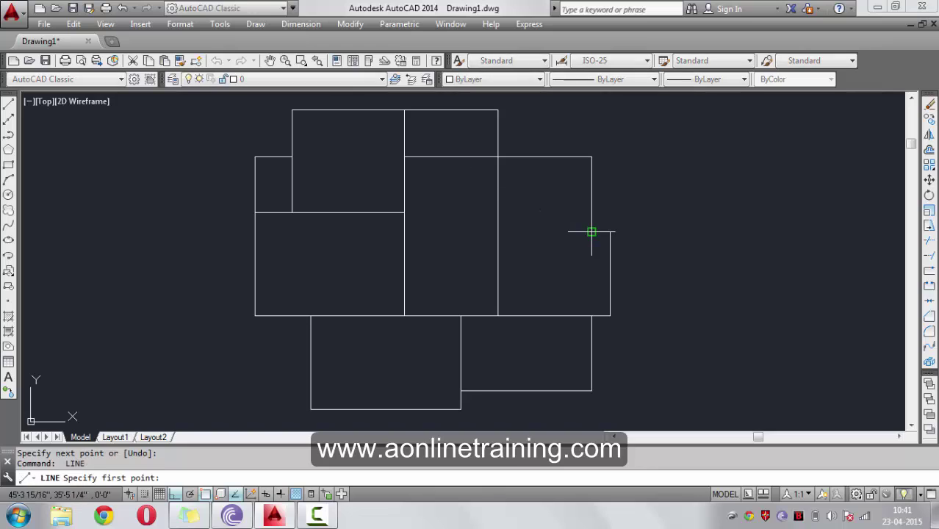
{"action": "left_click", "coordinate": [591, 231]}
{"action": "left_click", "coordinate": [497, 231]}
{"action": "key", "text": "Return"}
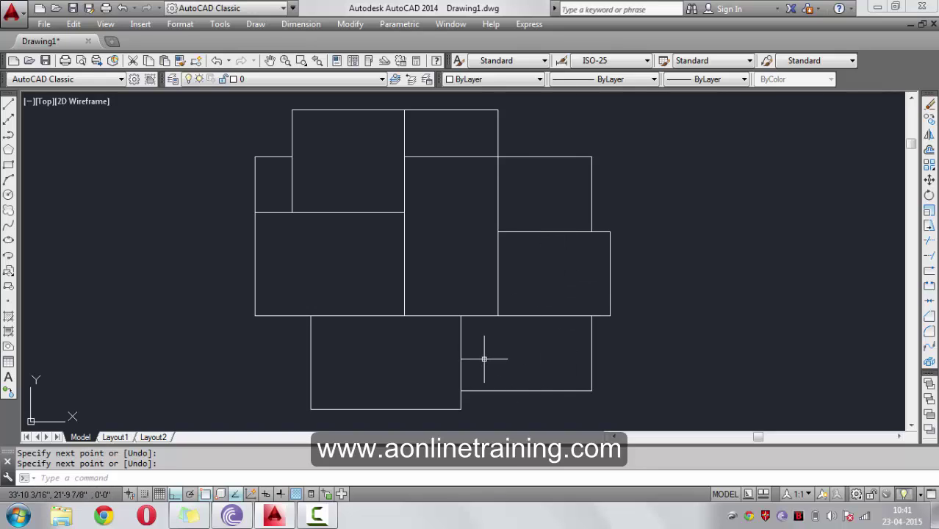
- Divide the lower-right block with a vertical line from its bottom edge to the main outline
{"action": "key", "text": "Return"}
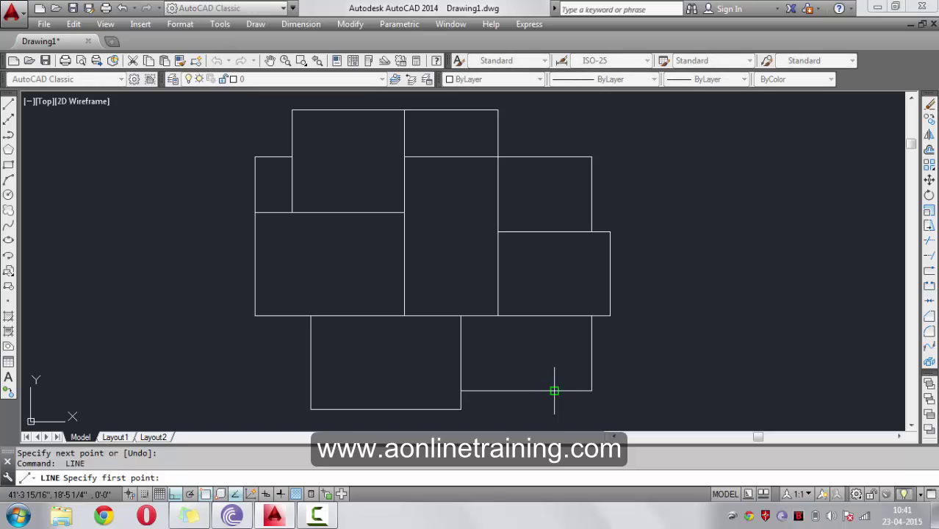
{"action": "left_click", "coordinate": [554, 390]}
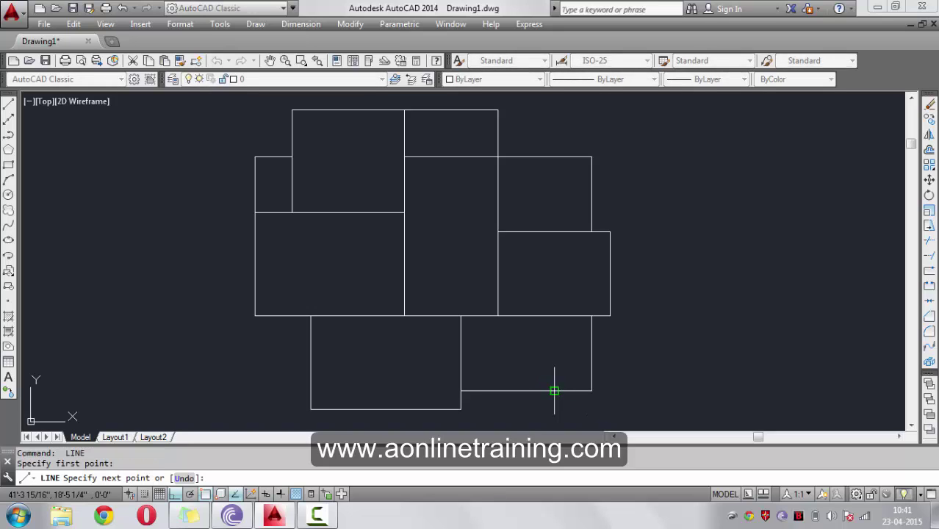
{"action": "left_click", "coordinate": [554, 316]}
{"action": "key", "text": "Return"}
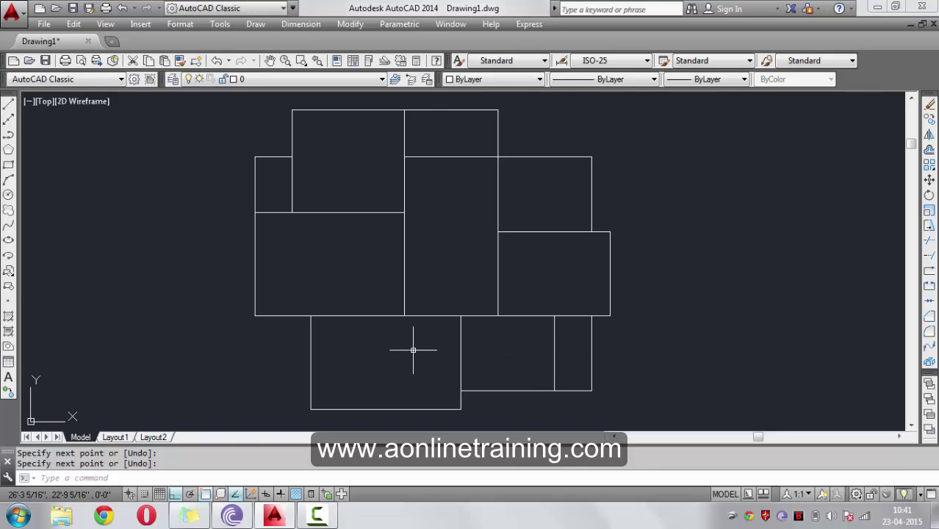
- Draw a step line across the lower-left block's bottom, plus short step segments below it
{"action": "key", "text": "Return"}
{"action": "left_click", "coordinate": [460, 390]}
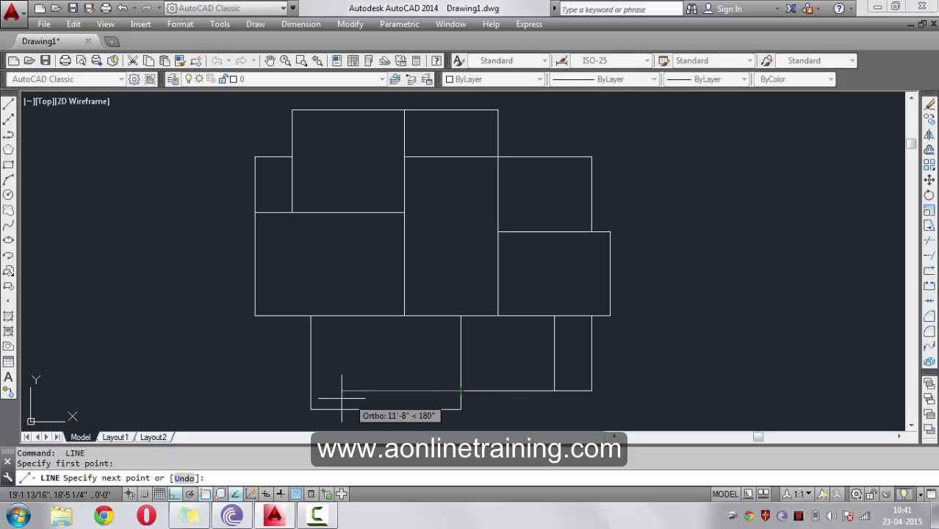
{"action": "left_click", "coordinate": [310, 390]}
{"action": "key", "text": "Return"}
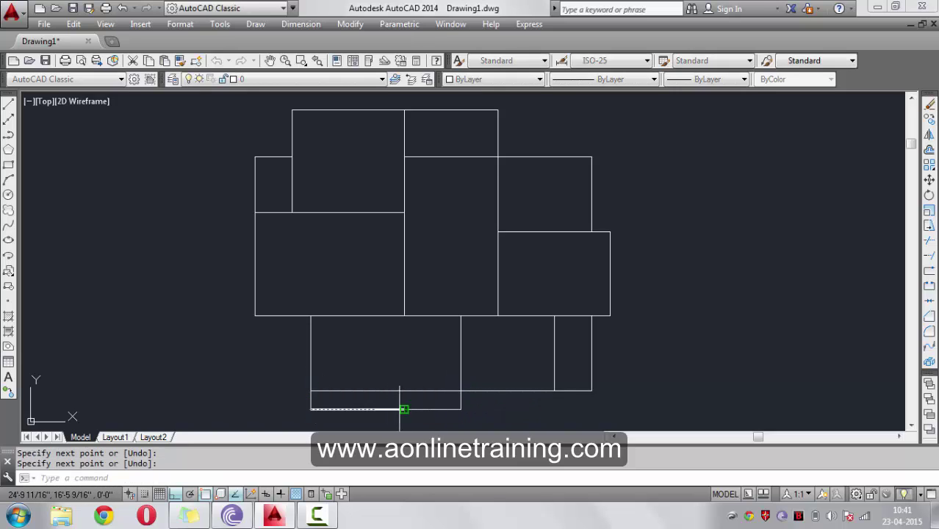
{"action": "key", "text": "Return"}
{"action": "left_click", "coordinate": [404, 408]}
{"action": "left_click", "coordinate": [404, 390]}
{"action": "key", "text": "Return"}
{"action": "key", "text": "Return"}
{"action": "left_click", "coordinate": [404, 401]}
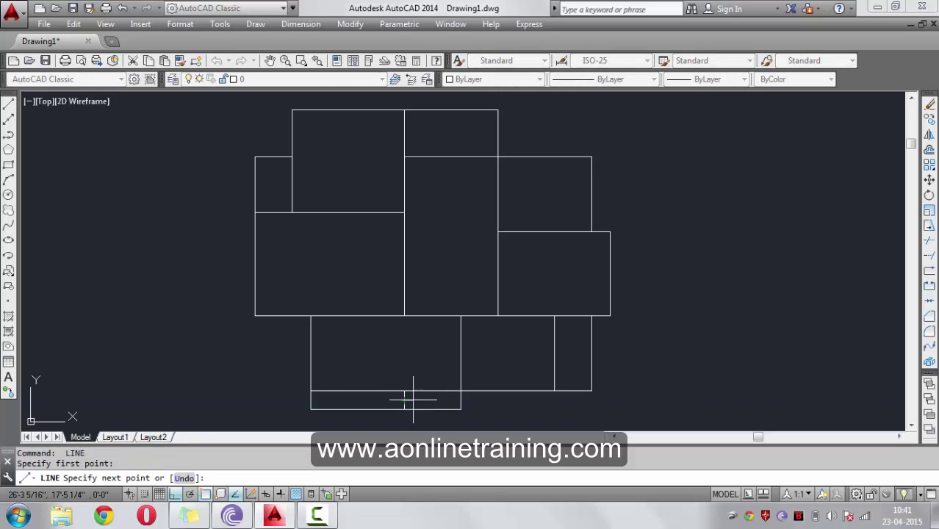
{"action": "left_click", "coordinate": [461, 400]}
{"action": "key", "text": "Return"}
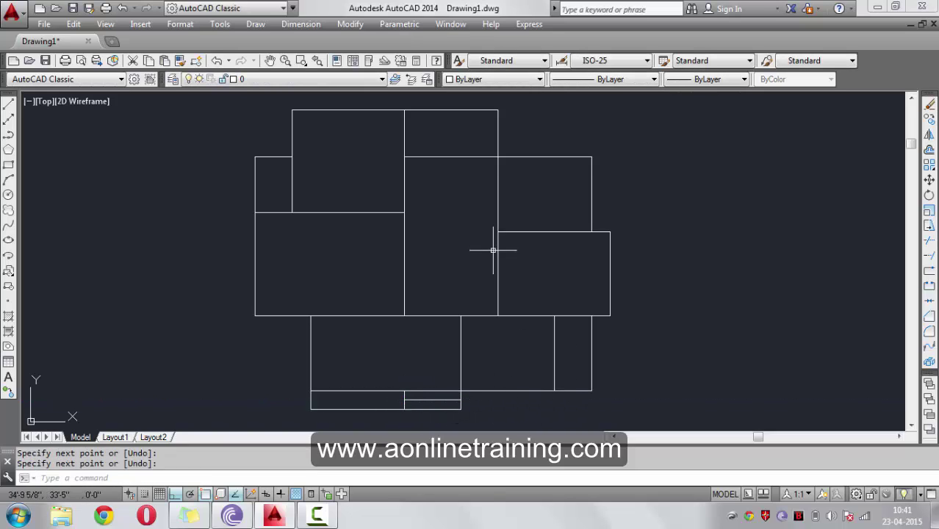